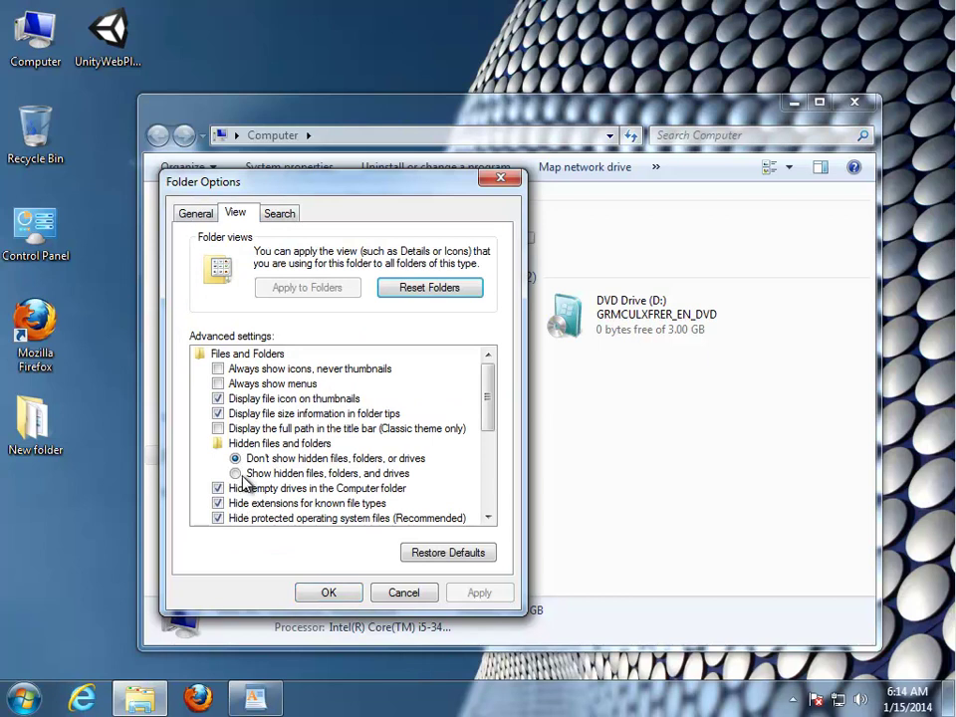
# Step: Show hidden files, folders and drives, and stop hiding protected operating system files in the folder view options
pyautogui.click(218, 518)
pyautogui.press('Return')
pyautogui.click(328, 593)
# Step: Search the whole computer for Unity and minimise the search window
pyautogui.click(109, 62)
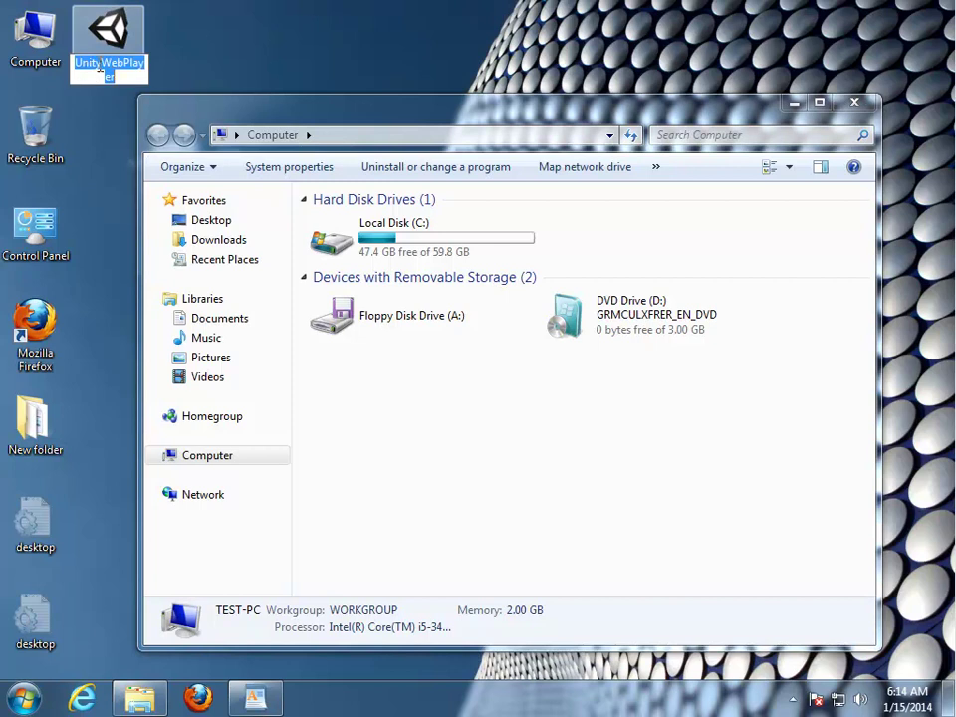
pyautogui.click(702, 130)
pyautogui.write('Unity')
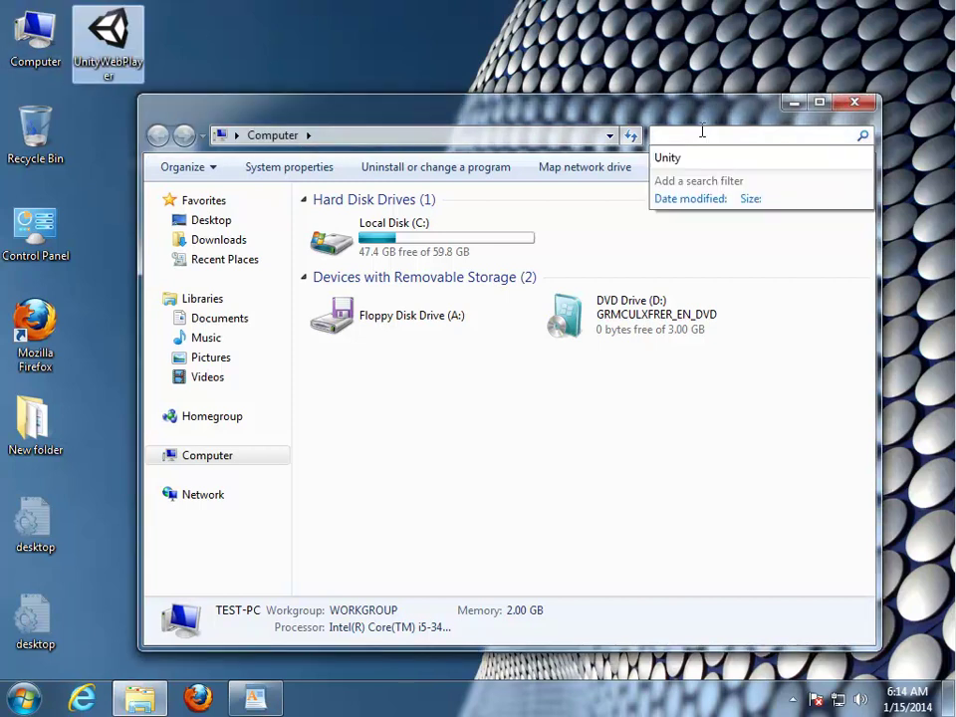
pyautogui.click(695, 157)
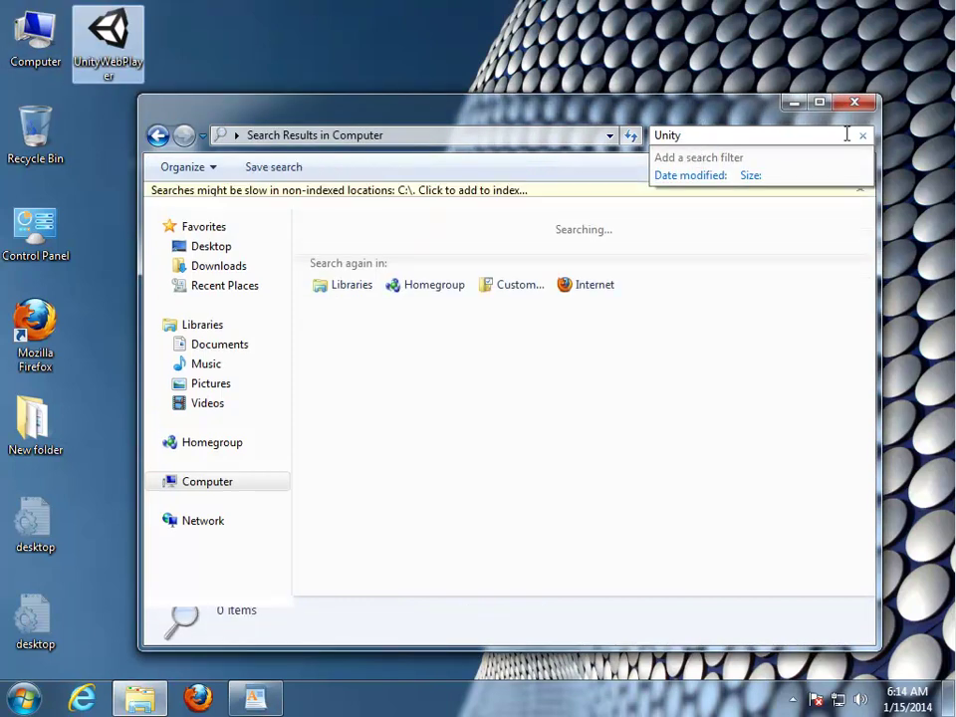
pyautogui.click(794, 101)
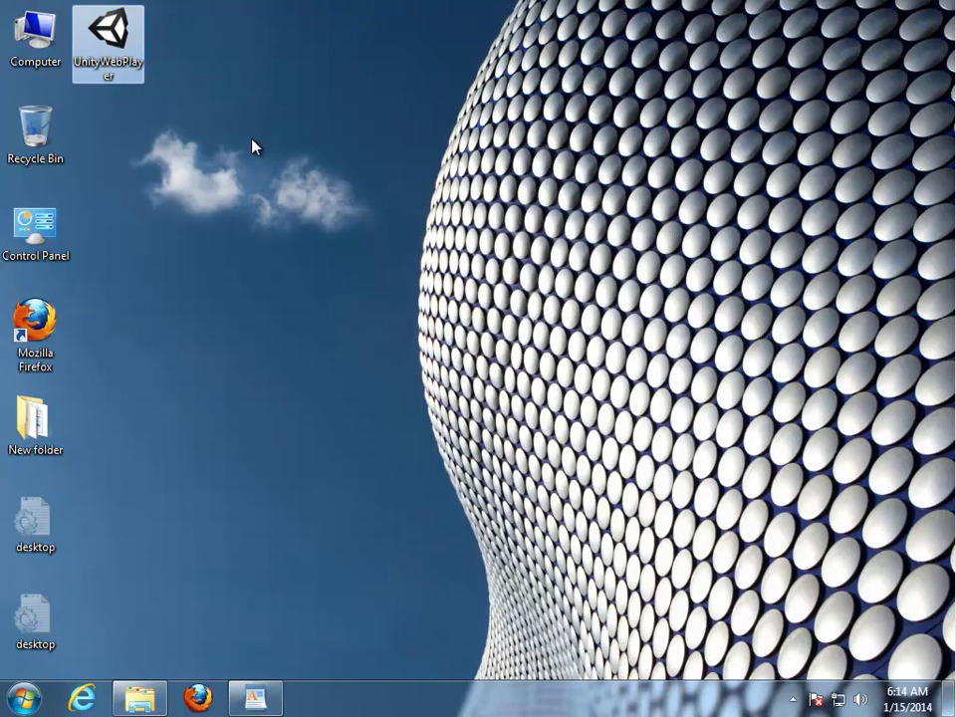
# Step: Select Unity Web Player in the Control Panel's installed programs list, show the list as large icons, and minimise the window
pyautogui.doubleClick(53, 244)
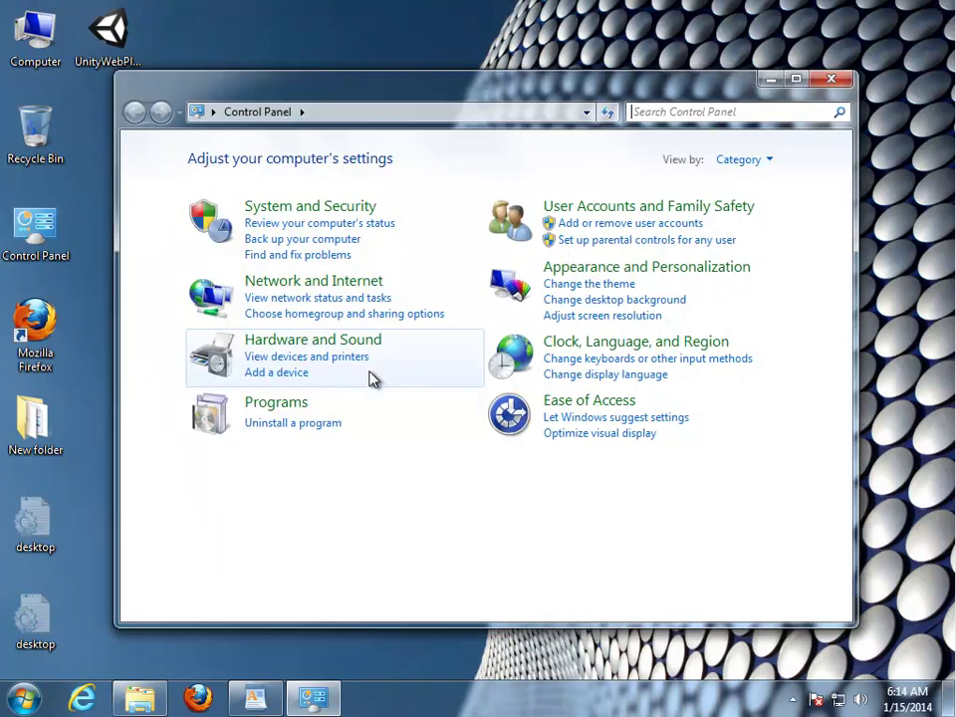
pyautogui.click(311, 424)
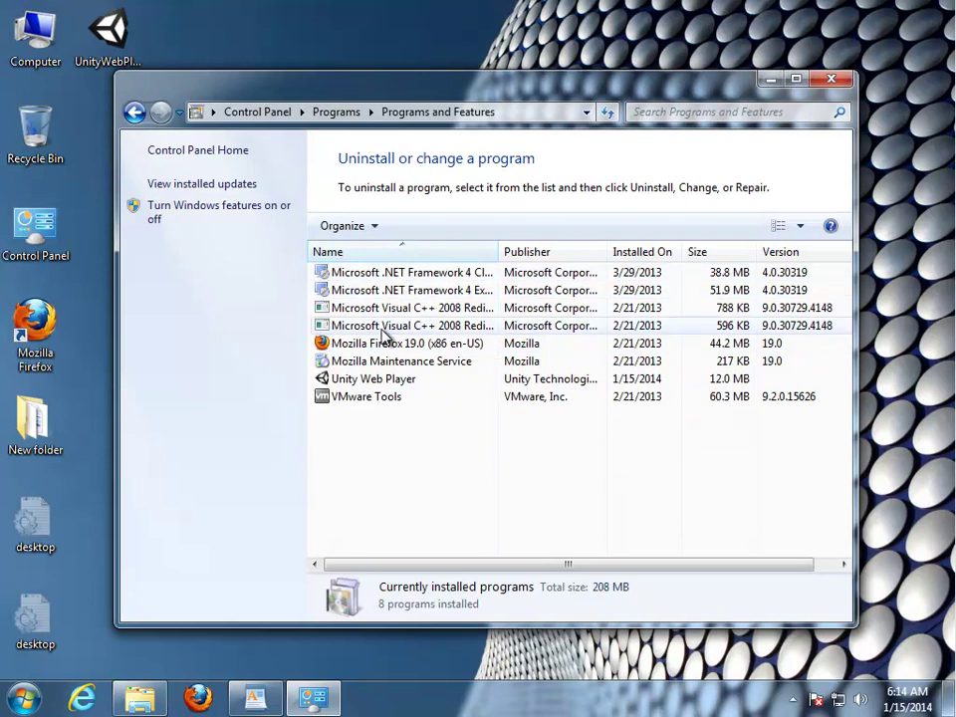
pyautogui.click(371, 380)
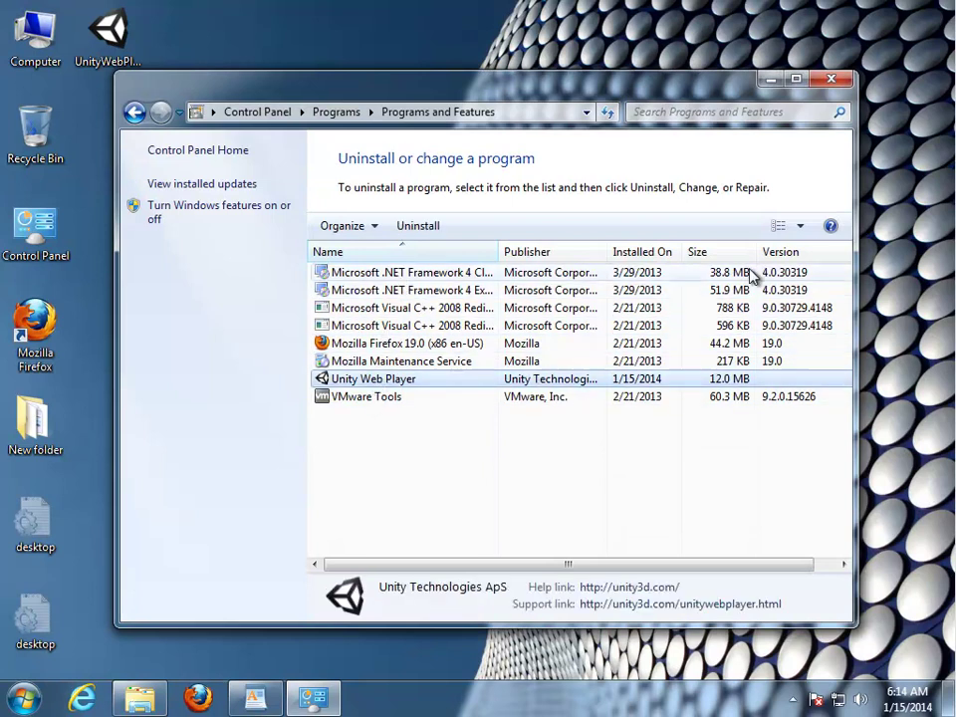
pyautogui.click(802, 231)
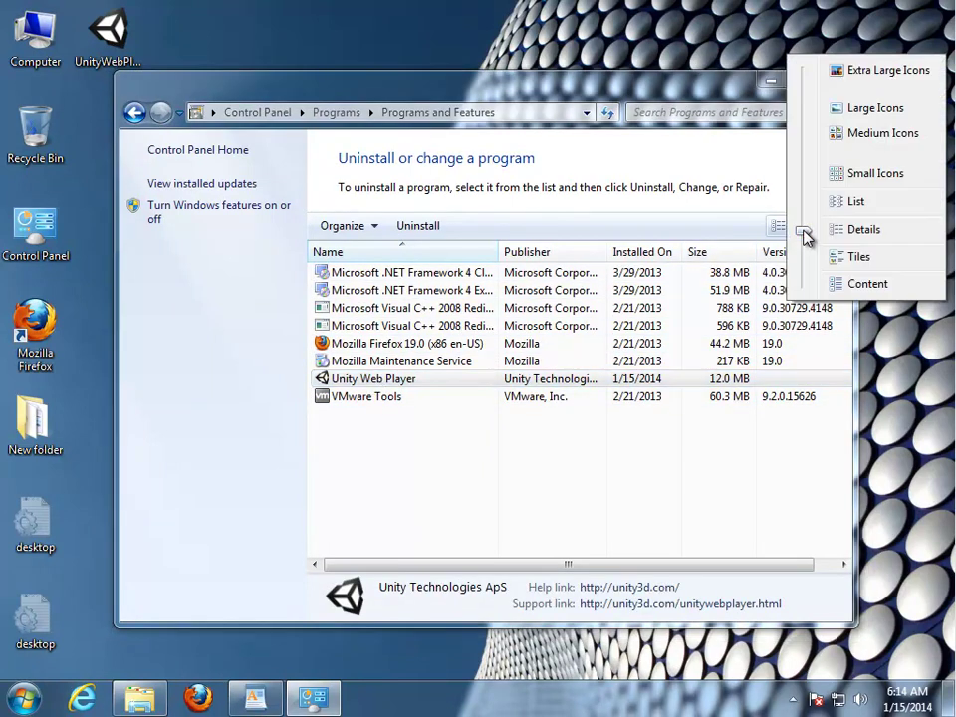
pyautogui.click(870, 110)
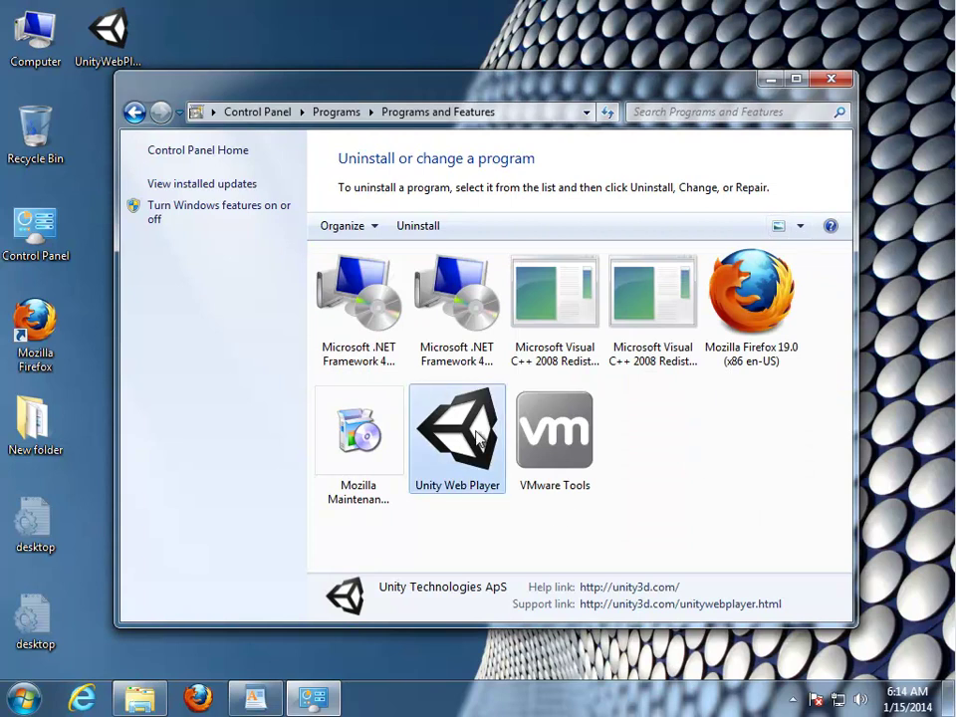
pyautogui.click(312, 694)
# Step: Read through the How to Uninstall document in WordPad, from the recommendation note to item 6, and close it
pyautogui.click(256, 694)
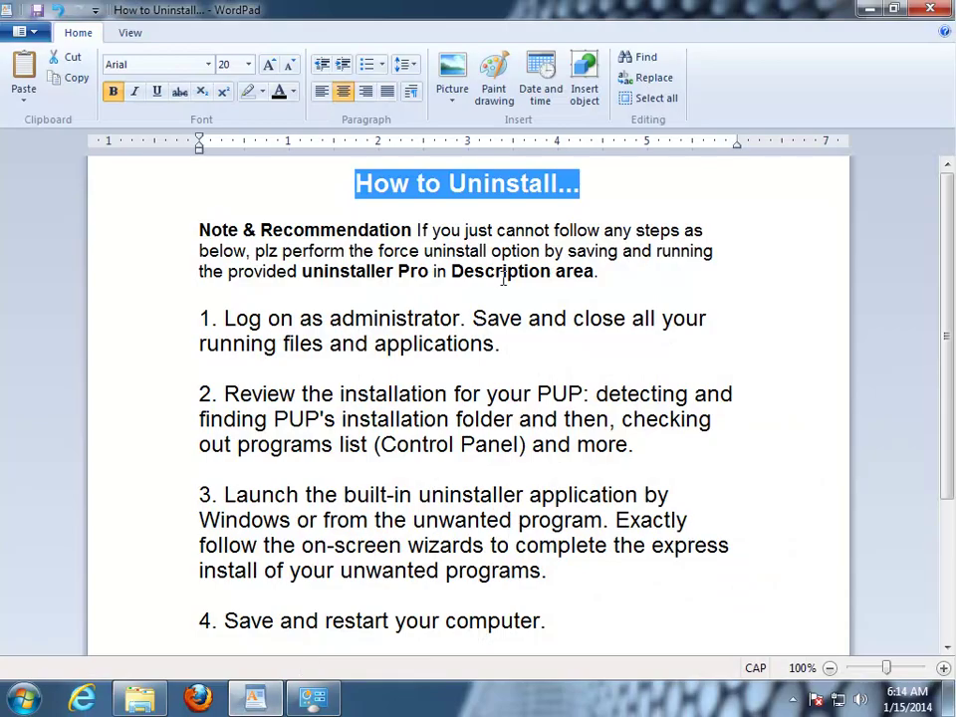
pyautogui.moveTo(603, 271); pyautogui.dragTo(198, 207)
pyautogui.moveTo(527, 341); pyautogui.dragTo(137, 345)
pyautogui.moveTo(647, 453); pyautogui.dragTo(157, 400)
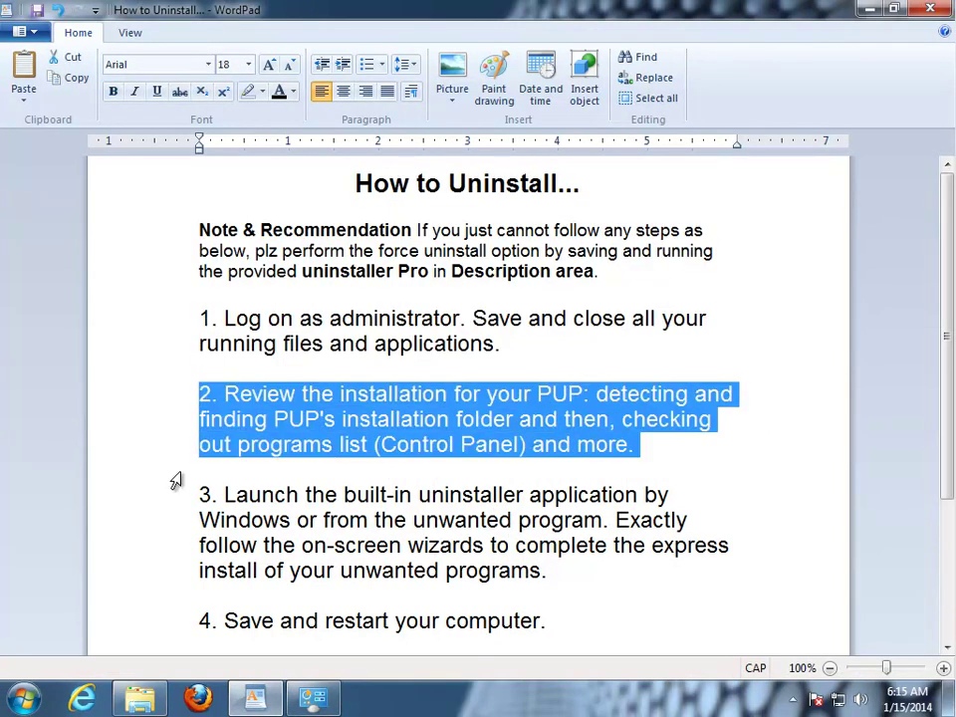
pyautogui.click(210, 495)
pyautogui.moveTo(199, 495); pyautogui.dragTo(305, 495)
pyautogui.scroll(-2, 179, 528)
pyautogui.moveTo(199, 479); pyautogui.dragTo(274, 478)
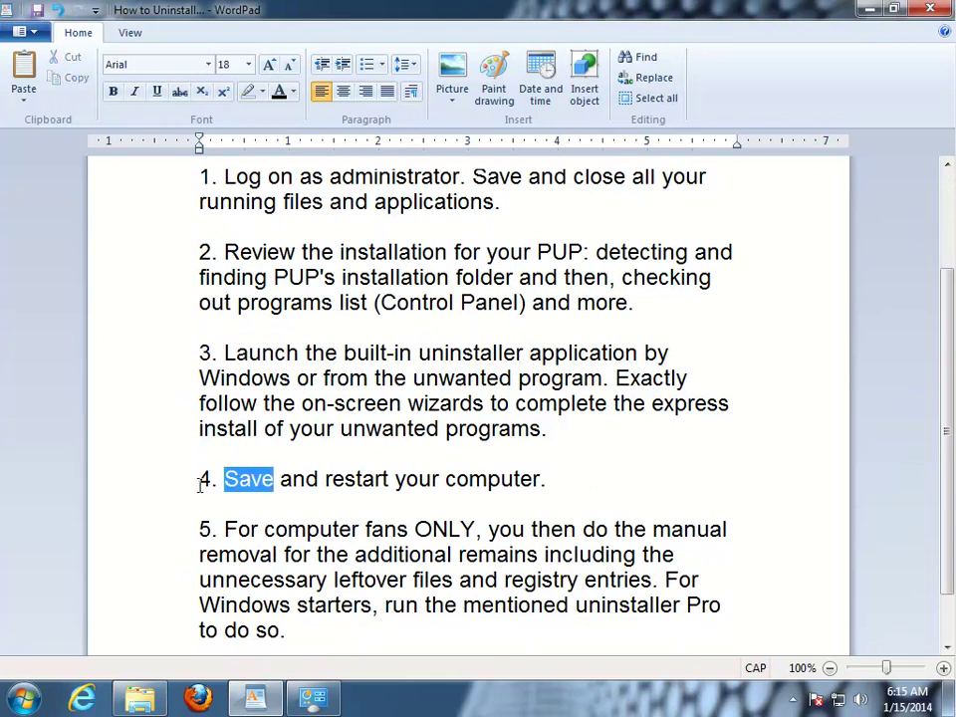
pyautogui.moveTo(364, 529); pyautogui.dragTo(191, 527)
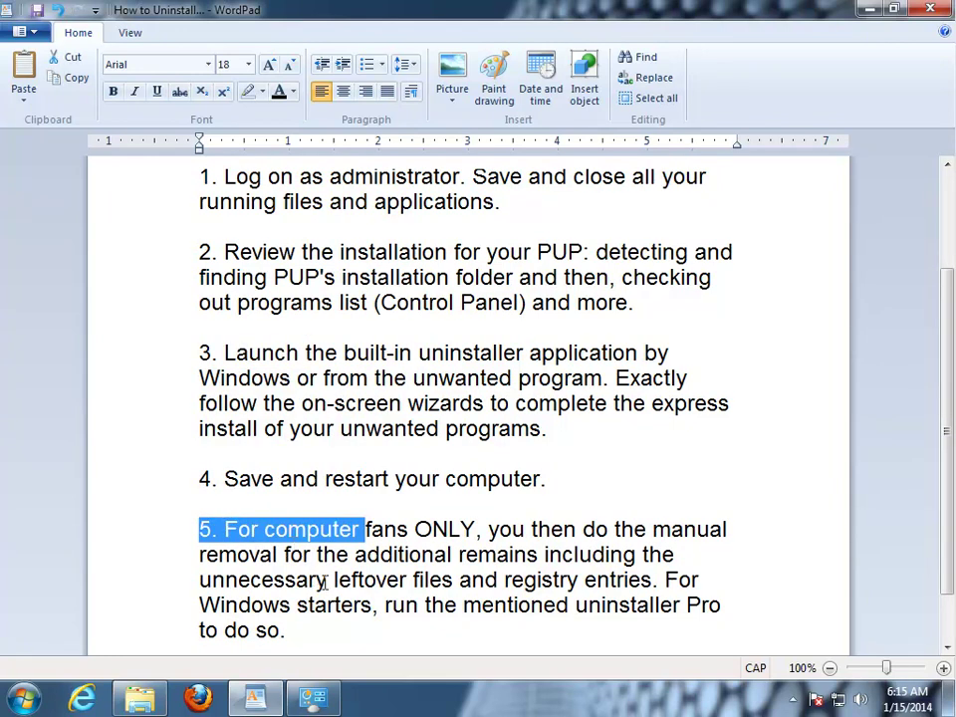
pyautogui.scroll(-1, 324, 584)
pyautogui.moveTo(326, 618); pyautogui.dragTo(245, 618)
pyautogui.click(389, 554)
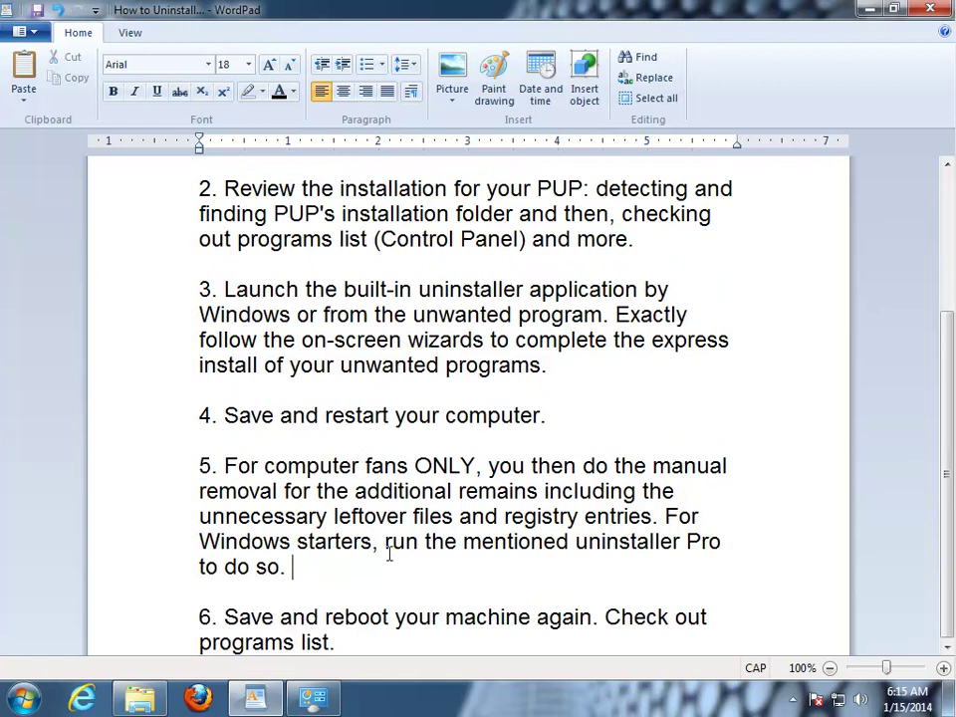
pyautogui.scroll(3, 460, 519)
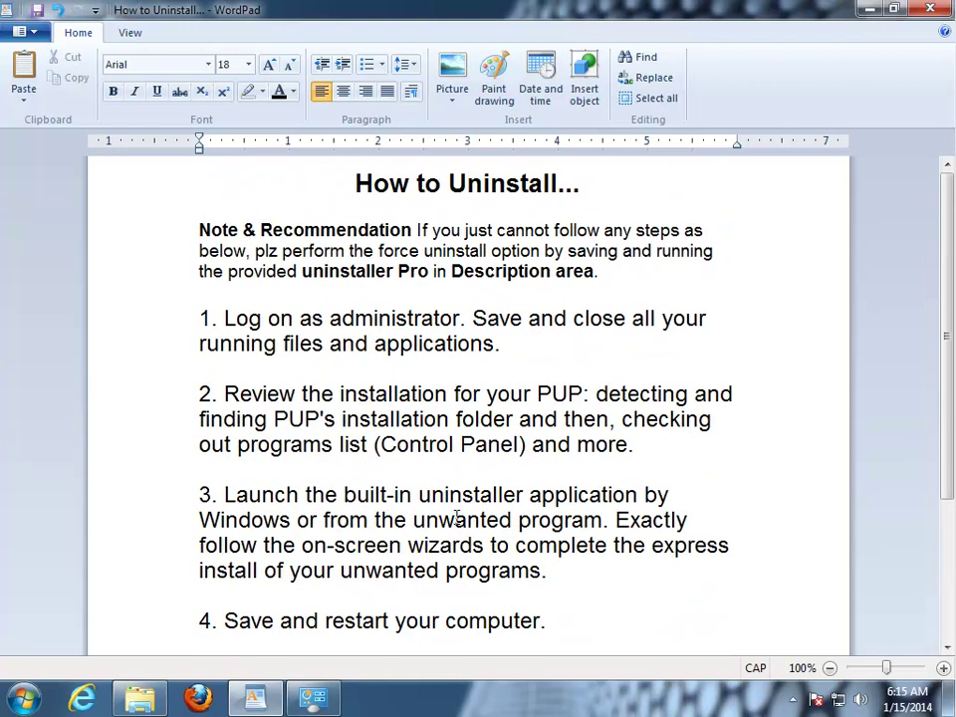
pyautogui.click(932, 12)
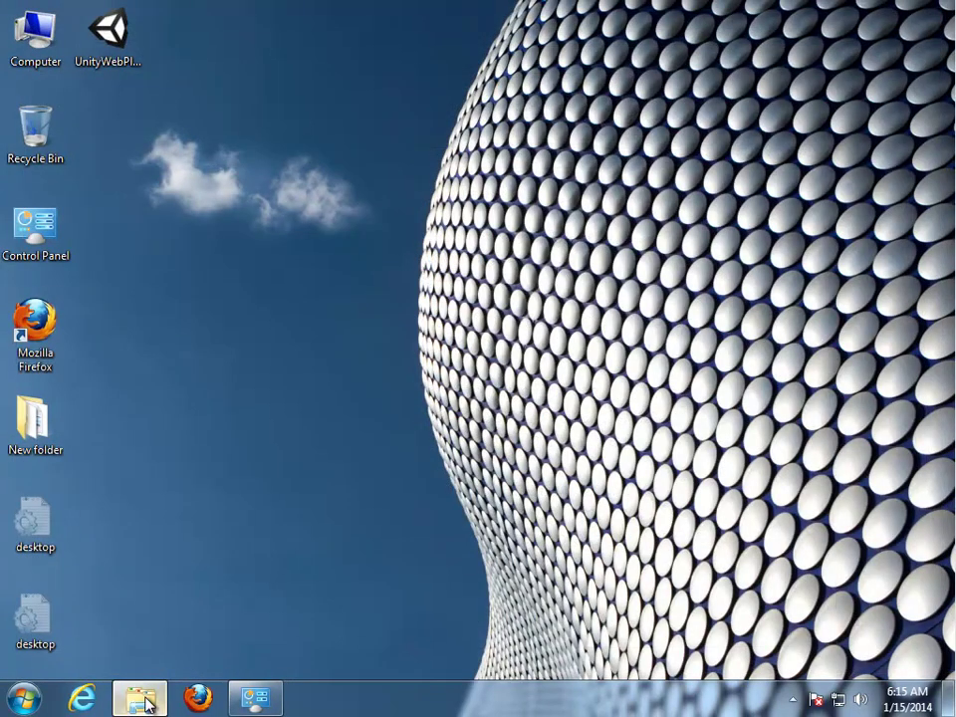
# Step: Return to the Unity search results and copy the location path from the AppData\Local Unity folder's properties
pyautogui.click(140, 700)
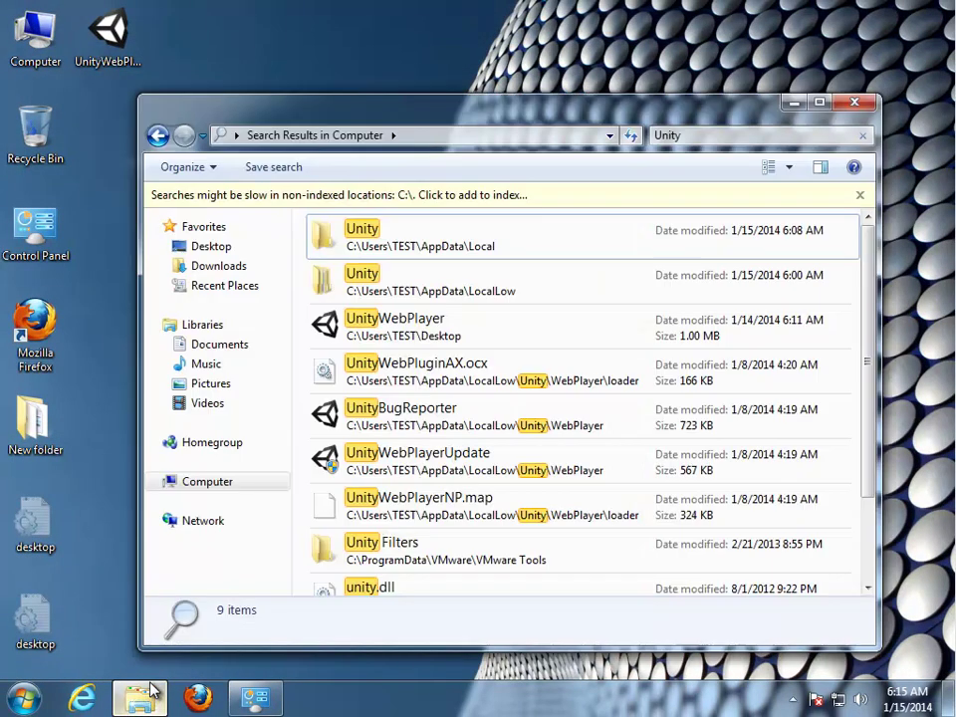
pyautogui.click(508, 244)
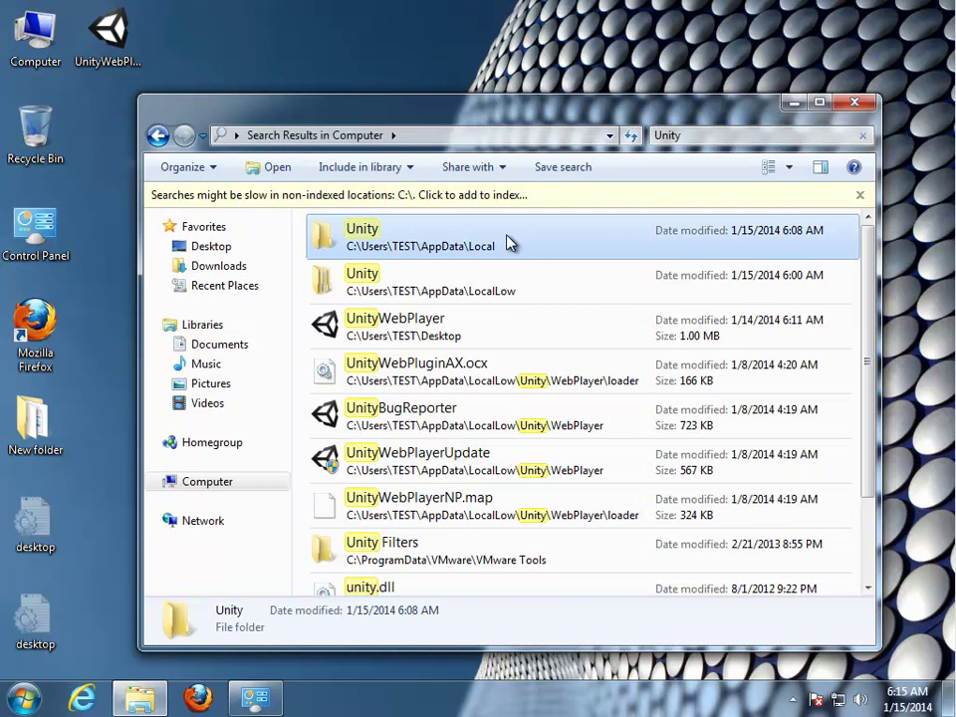
pyautogui.rightClick(507, 239)
pyautogui.click(565, 538)
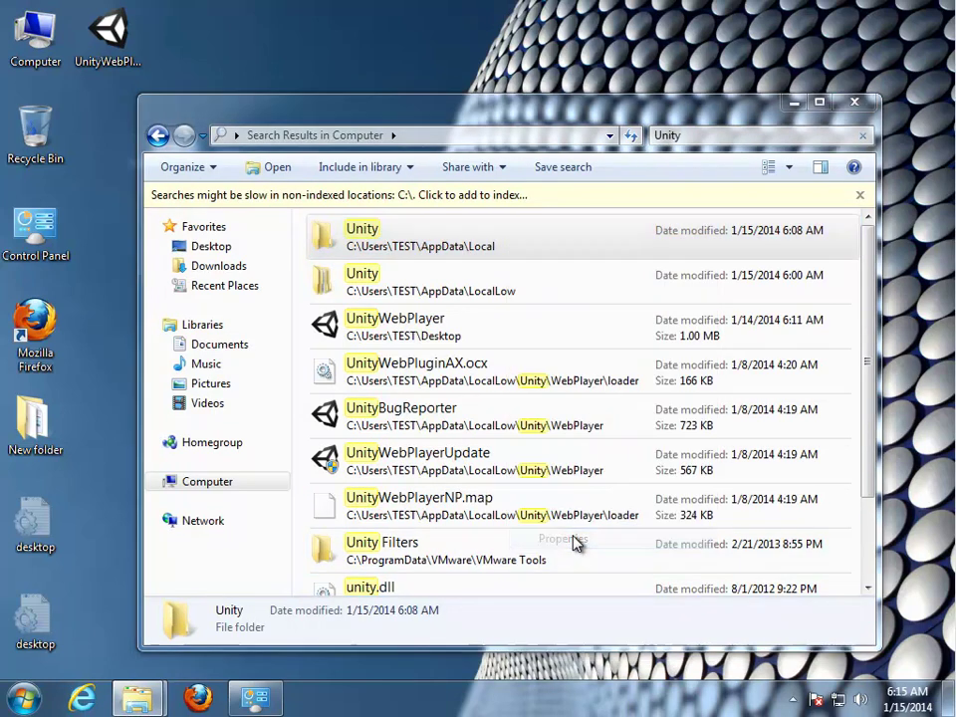
pyautogui.moveTo(756, 368); pyautogui.dragTo(633, 367)
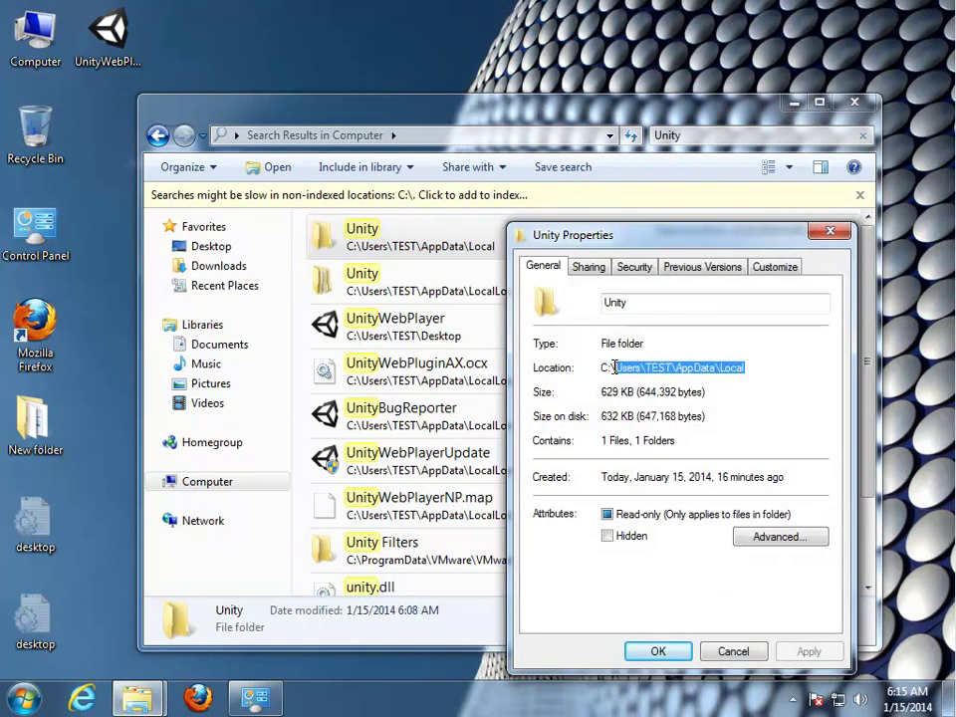
pyautogui.rightClick(613, 367)
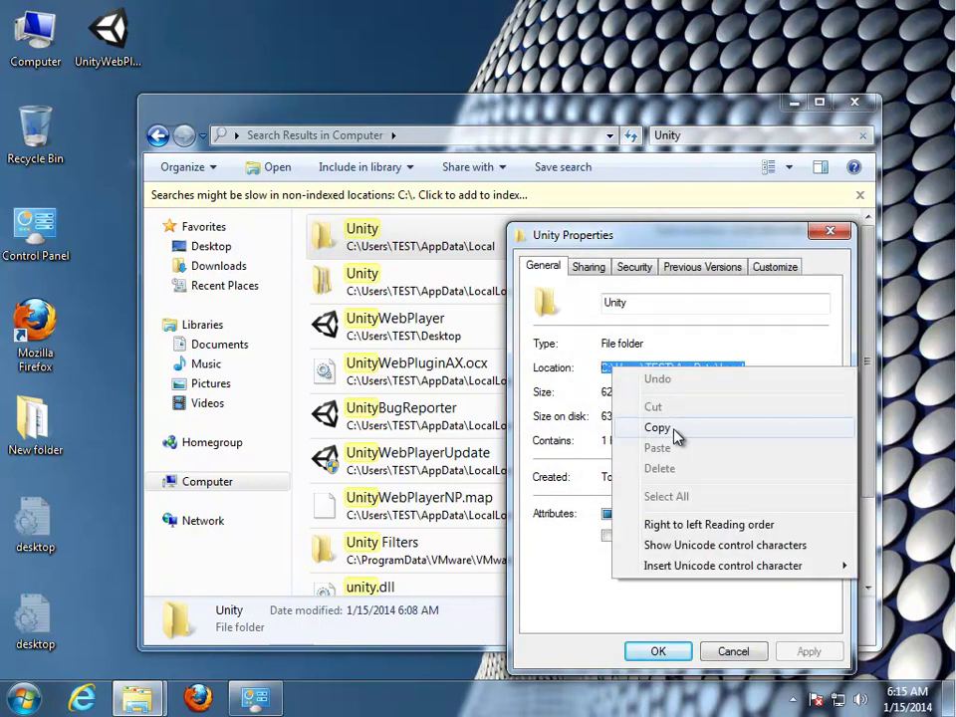
pyautogui.click(672, 427)
pyautogui.click(829, 231)
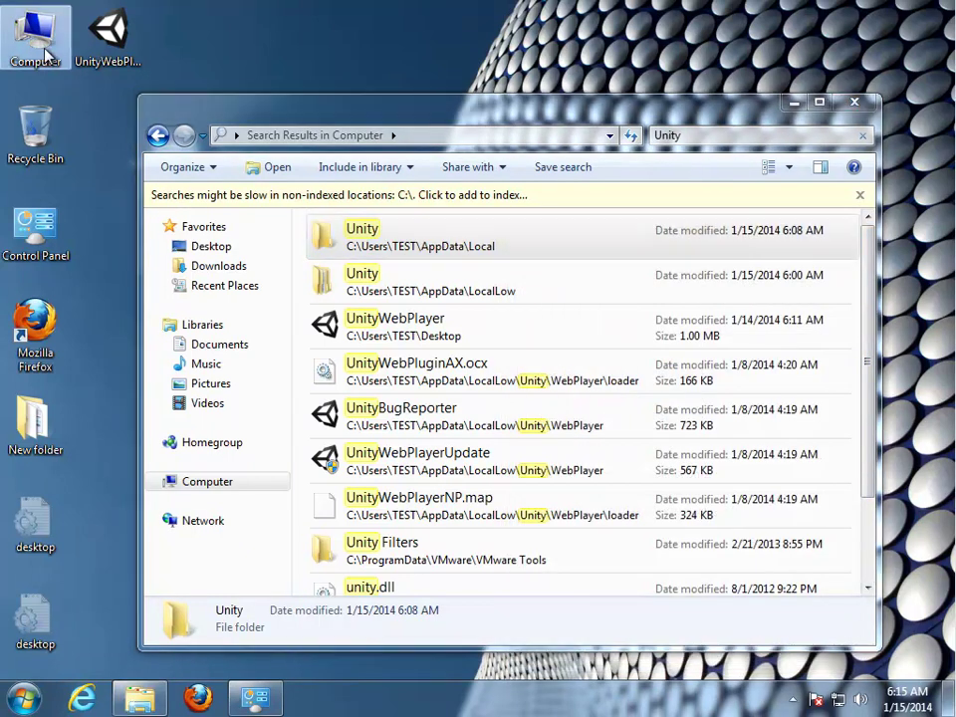
# Step: Open a new Computer window and go to the copied path C:\Users\TEST\AppData\Local
pyautogui.doubleClick(33, 36)
pyautogui.click(410, 160)
pyautogui.rightClick(411, 167)
pyautogui.click(463, 242)
pyautogui.press('Return')
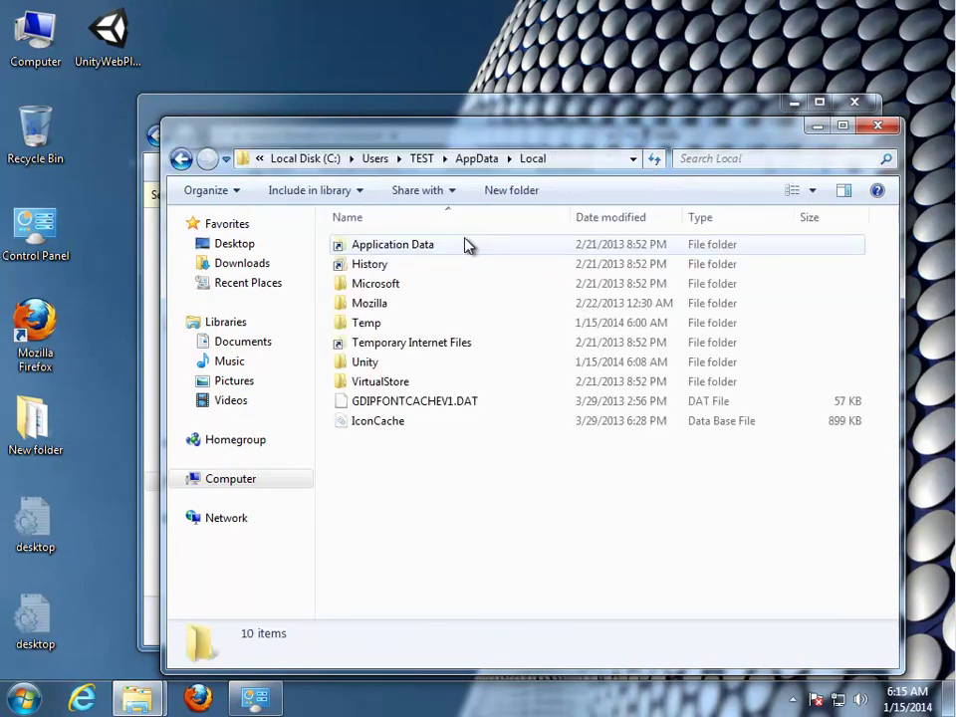
# Step: Sort the Local folder by date modified, and select the Uninstall application inside Unity\WebPlayer
pyautogui.click(625, 219)
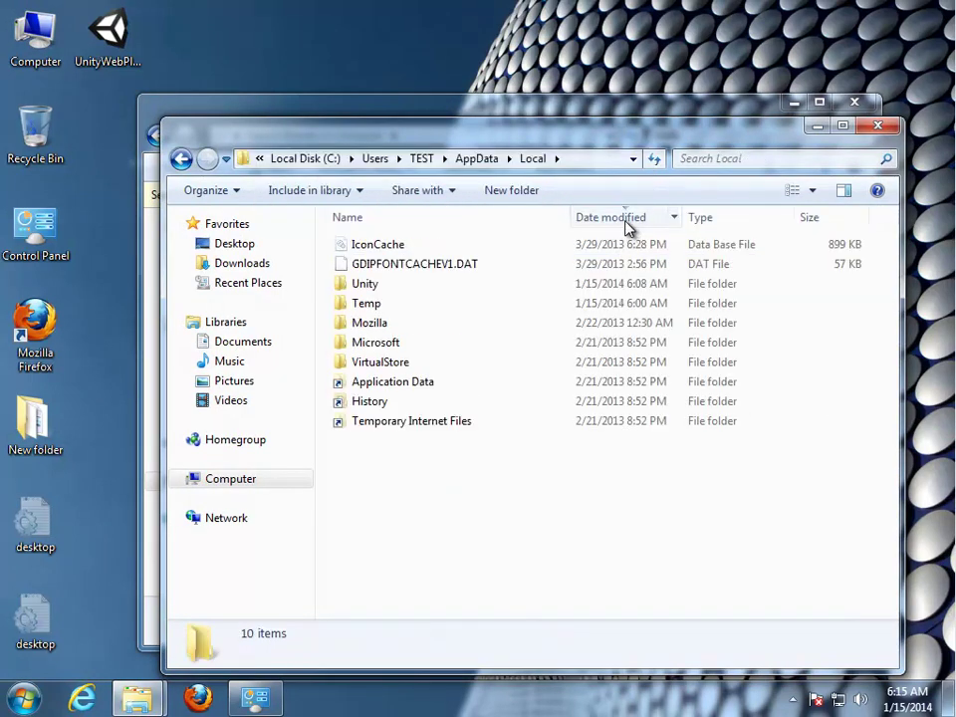
pyautogui.click(611, 286)
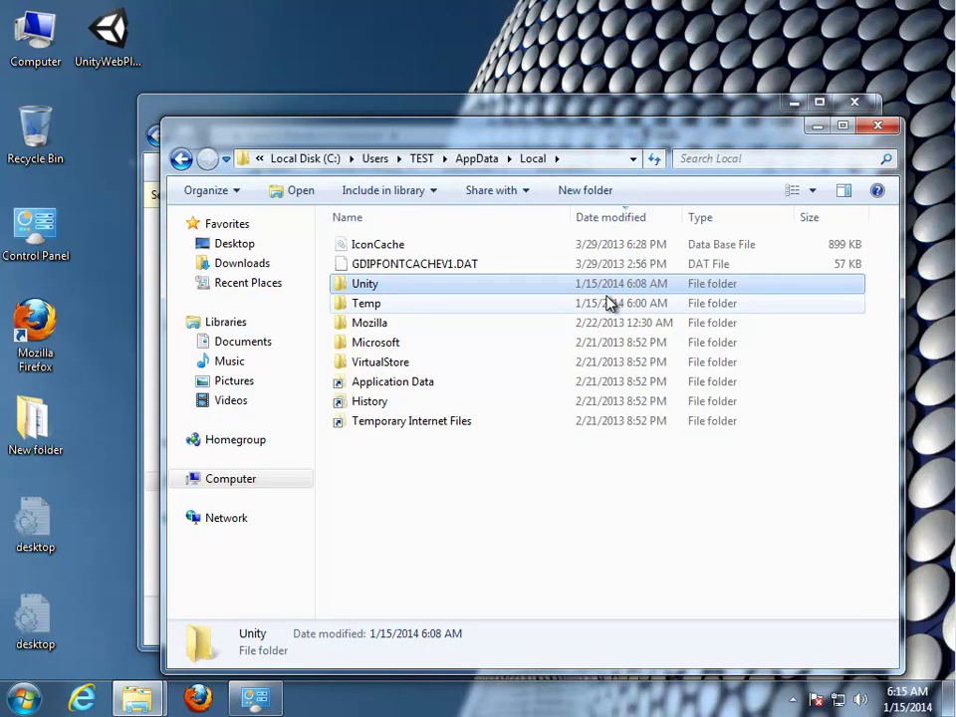
pyautogui.click(609, 302)
pyautogui.doubleClick(448, 285)
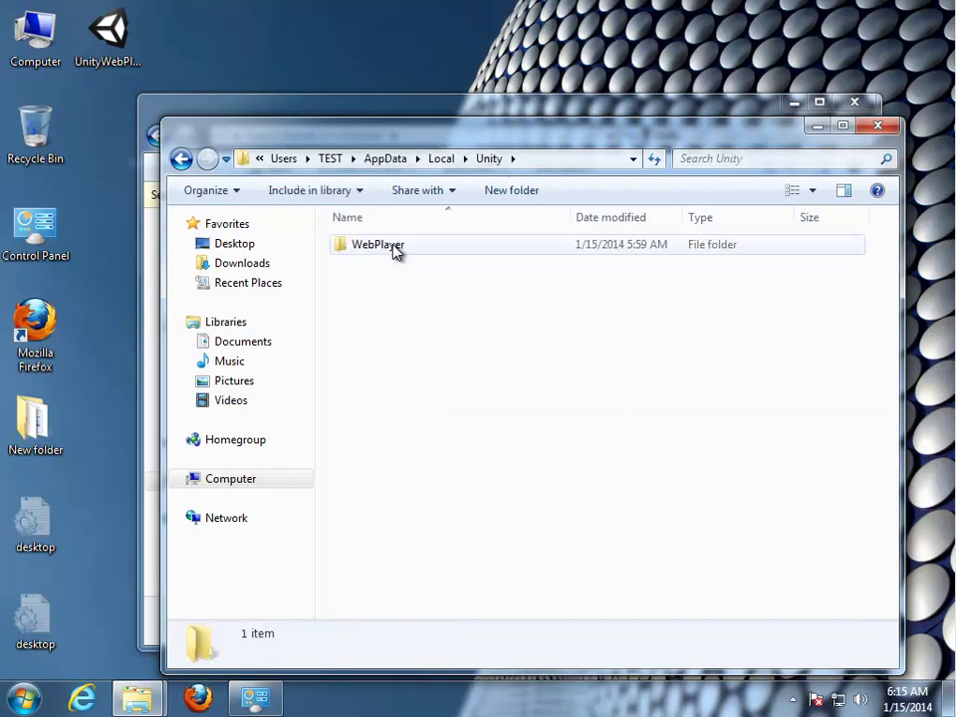
pyautogui.doubleClick(388, 247)
pyautogui.click(418, 247)
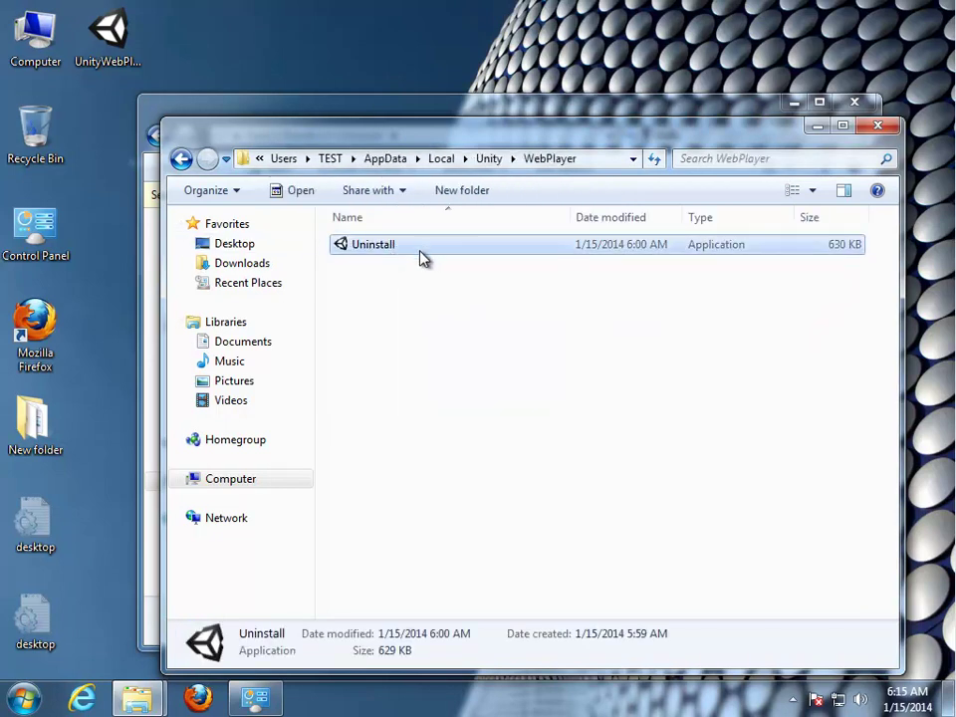
# Step: Return to the Unity search results and copy C:\Users\TEST\AppData\LocalLow\ from the location in UnityWebPluginAX.ocx's properties
pyautogui.click(136, 699)
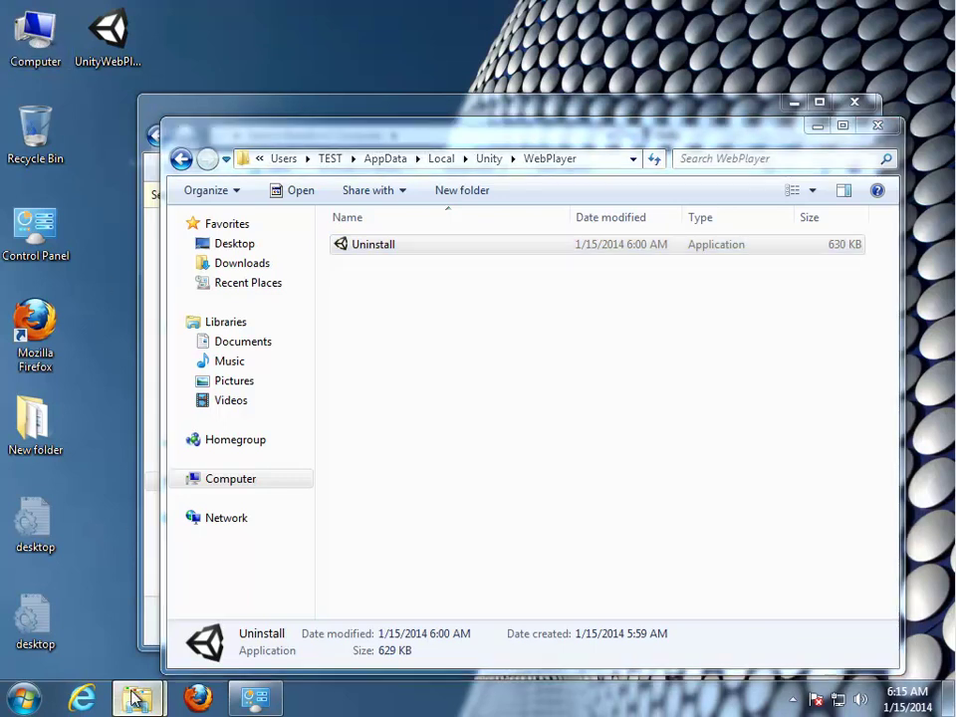
pyautogui.click(150, 633)
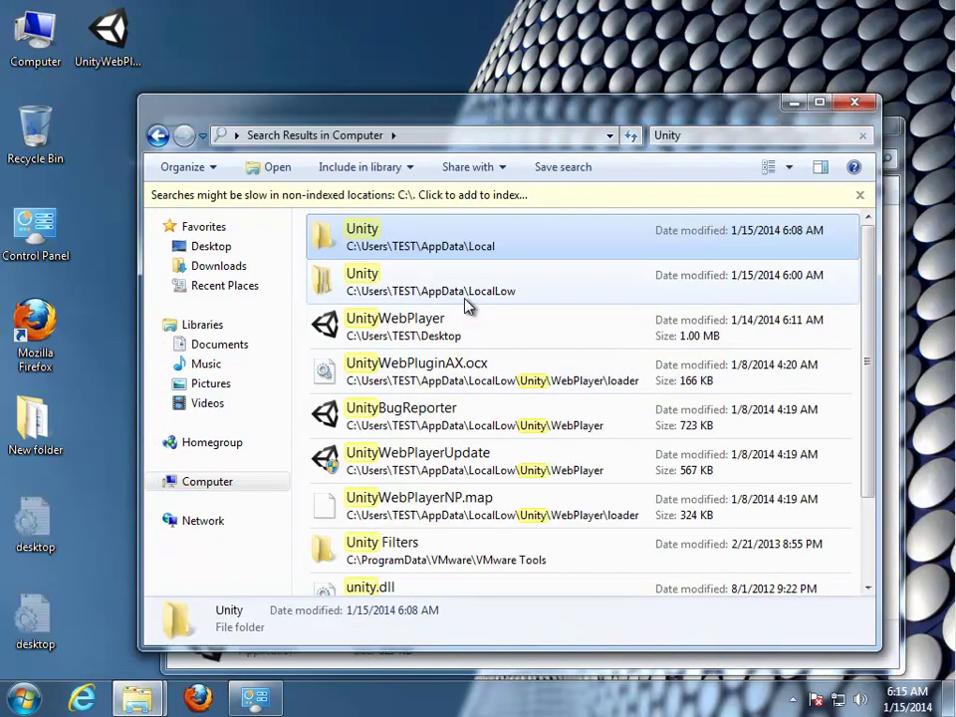
pyautogui.click(469, 327)
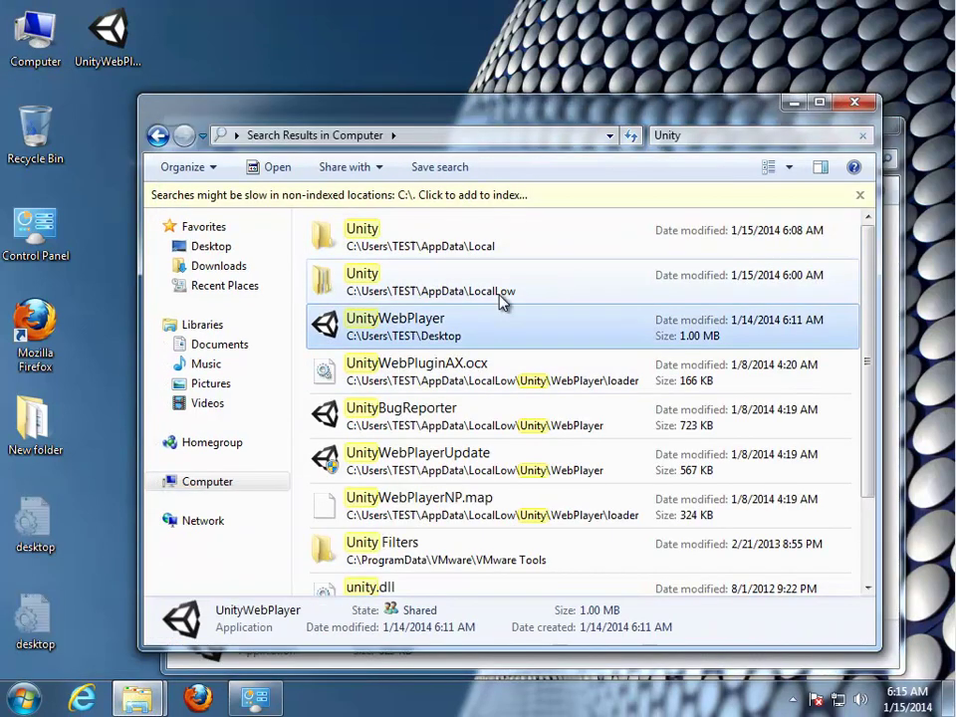
pyautogui.click(528, 382)
pyautogui.rightClick(489, 367)
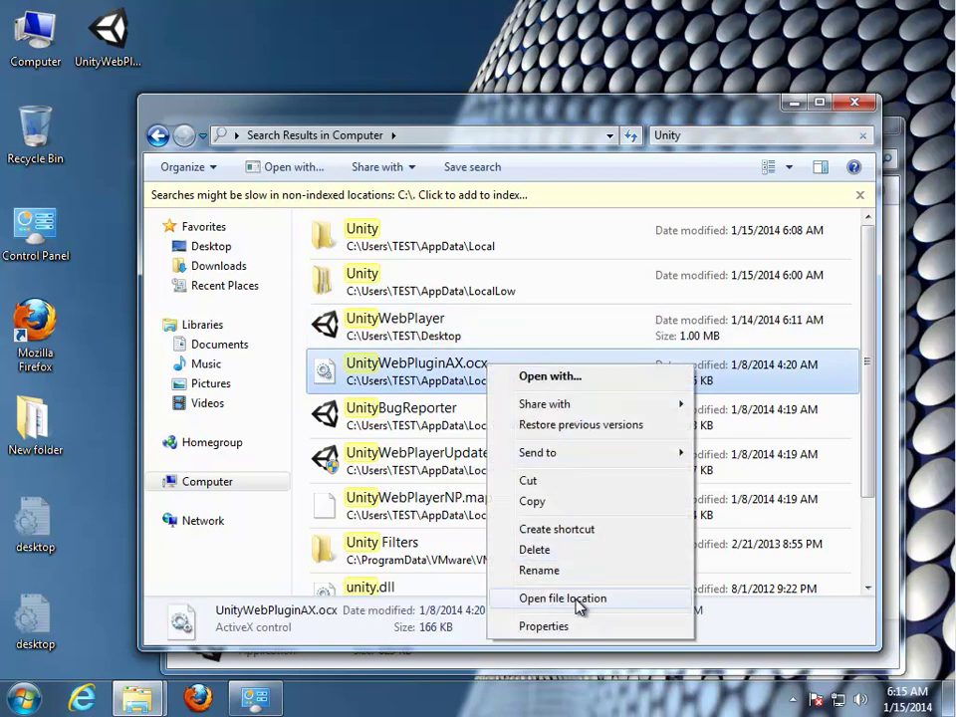
pyautogui.click(566, 631)
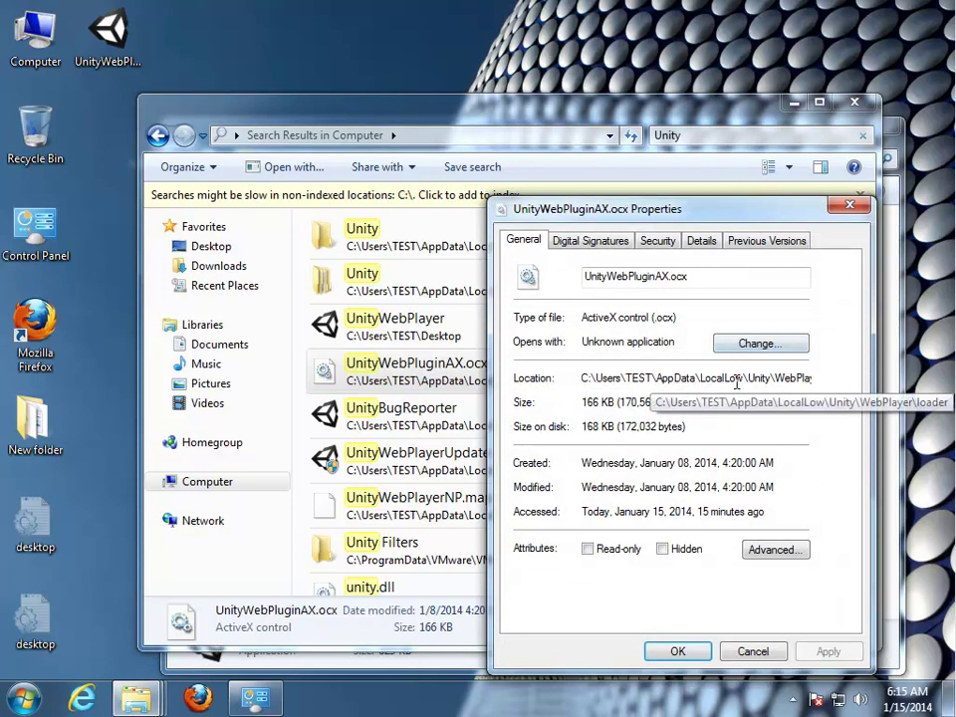
pyautogui.moveTo(750, 379); pyautogui.dragTo(559, 388)
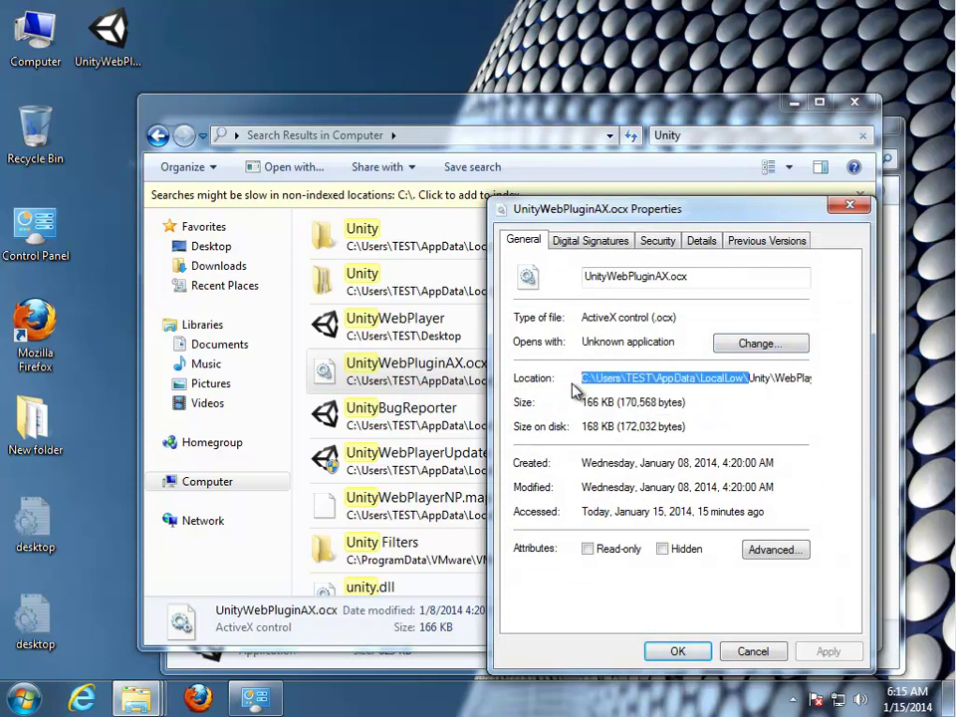
pyautogui.rightClick(602, 378)
pyautogui.click(638, 438)
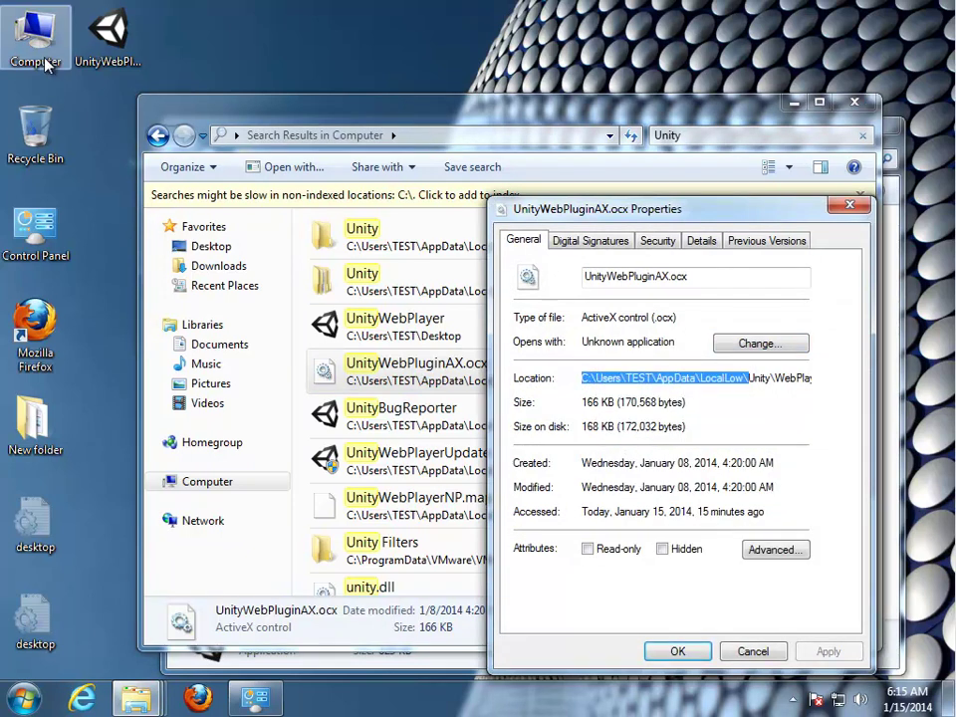
# Step: Open a new Computer window and go to the copied path C:\Users\TEST\AppData\LocalLow
pyautogui.click(42, 58)
pyautogui.click(44, 60)
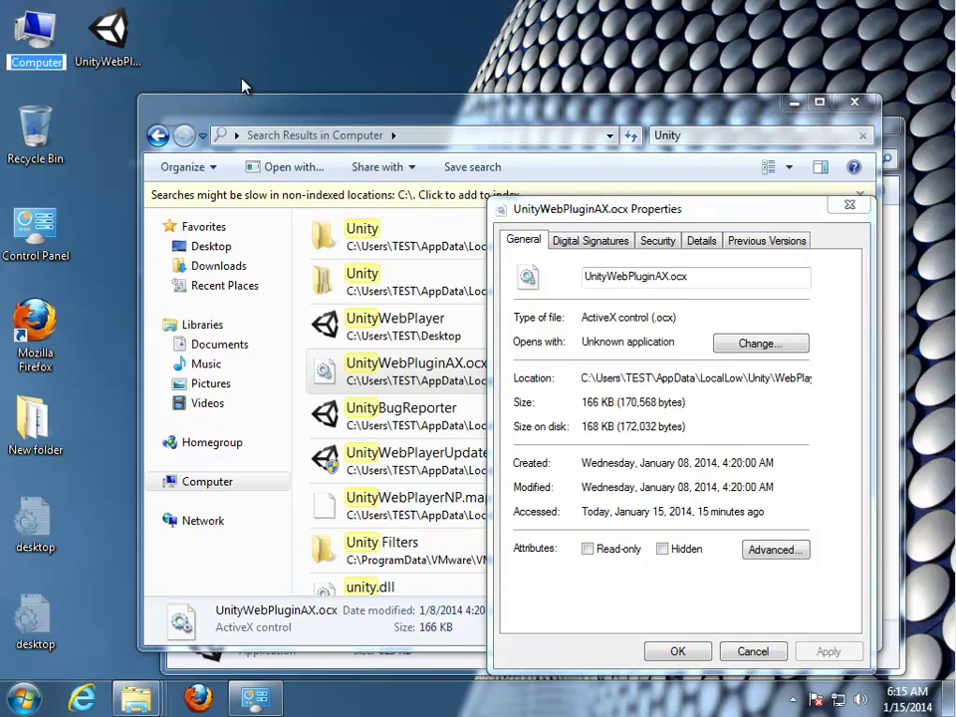
pyautogui.doubleClick(18, 24)
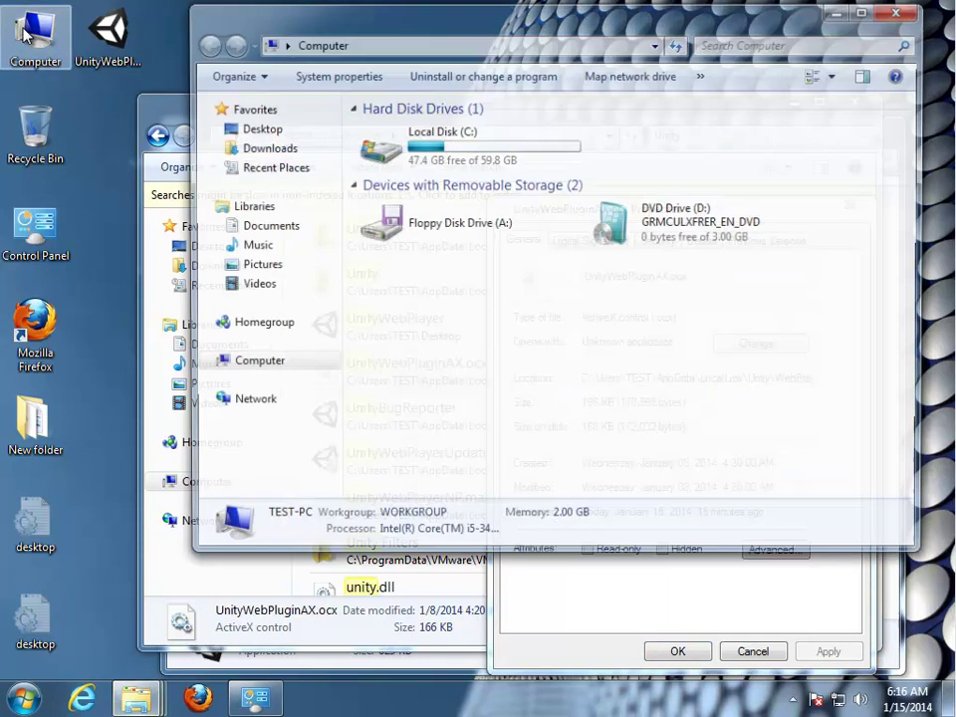
pyautogui.click(431, 43)
pyautogui.rightClick(431, 43)
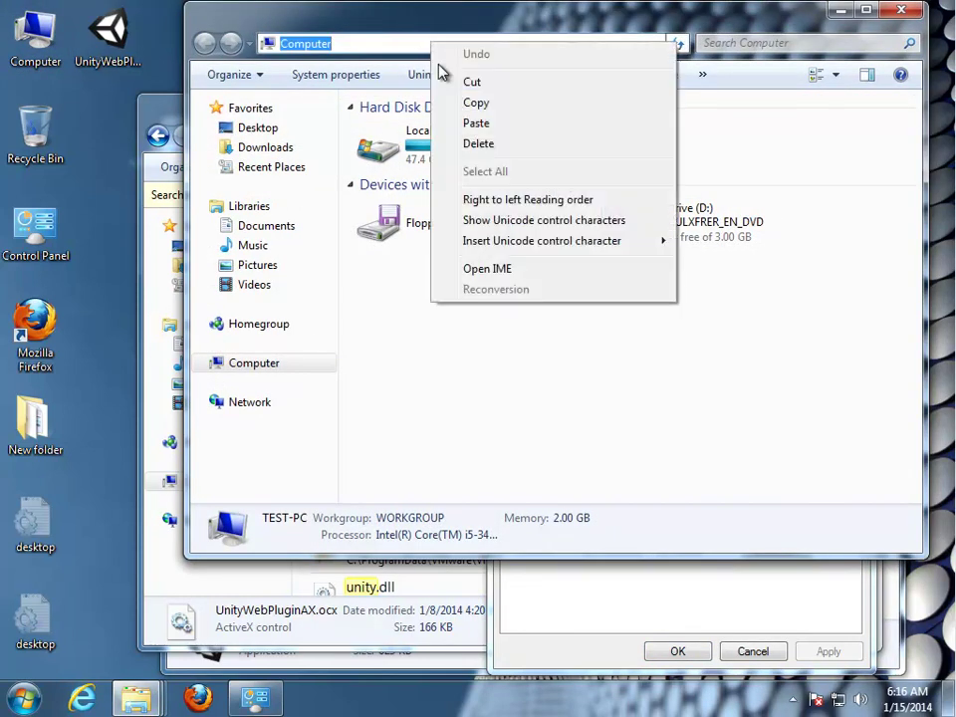
pyautogui.click(476, 124)
pyautogui.press('Return')
# Step: Open the Unity\WebPlayer folder inside LocalLow and select the UnityBugReporter application
pyautogui.moveTo(629, 36); pyautogui.dragTo(587, 271)
pyautogui.doubleClick(379, 366)
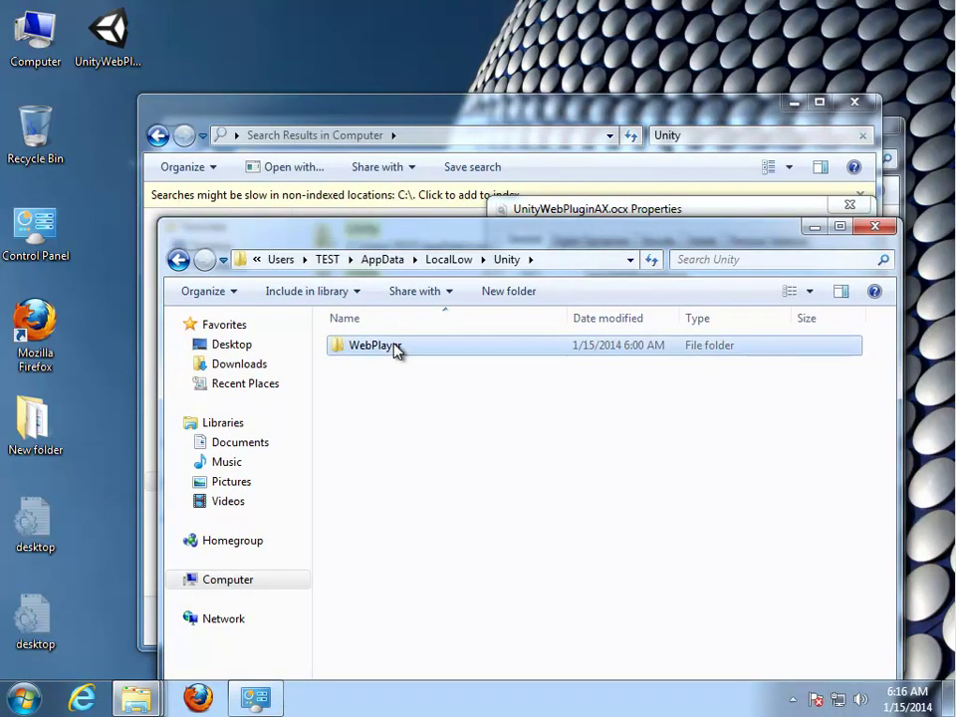
pyautogui.doubleClick(398, 347)
pyautogui.click(365, 365)
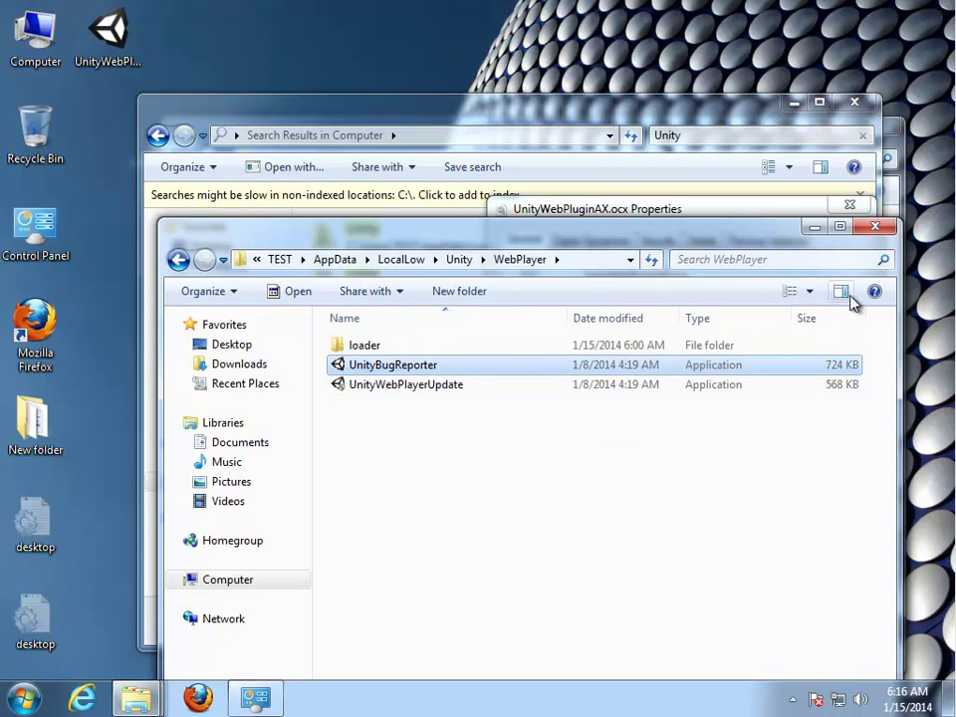
# Step: Display the contents of the LocalLow\Unity\WebPlayer folder as large icons
pyautogui.click(814, 294)
pyautogui.click(836, 129)
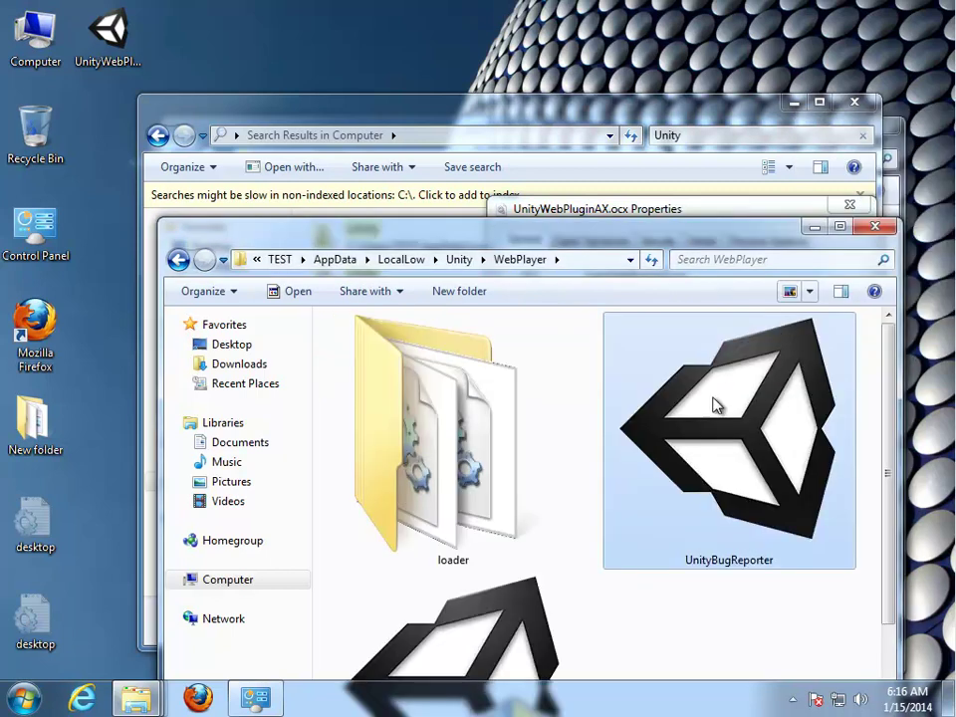
pyautogui.moveTo(890, 397); pyautogui.dragTo(881, 487)
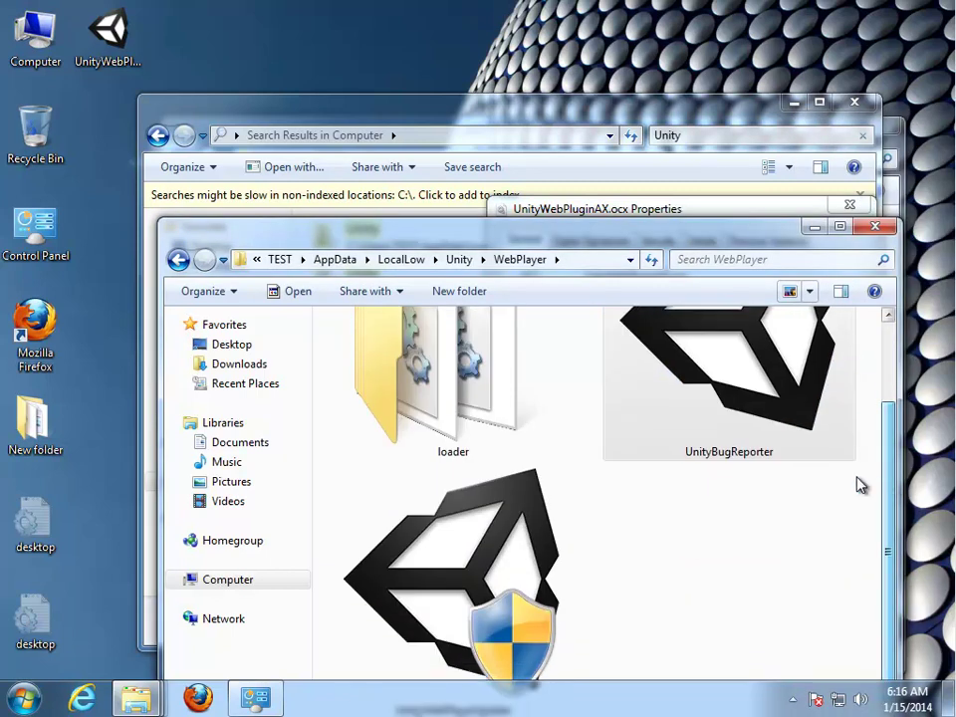
pyautogui.click(801, 292)
pyautogui.click(810, 295)
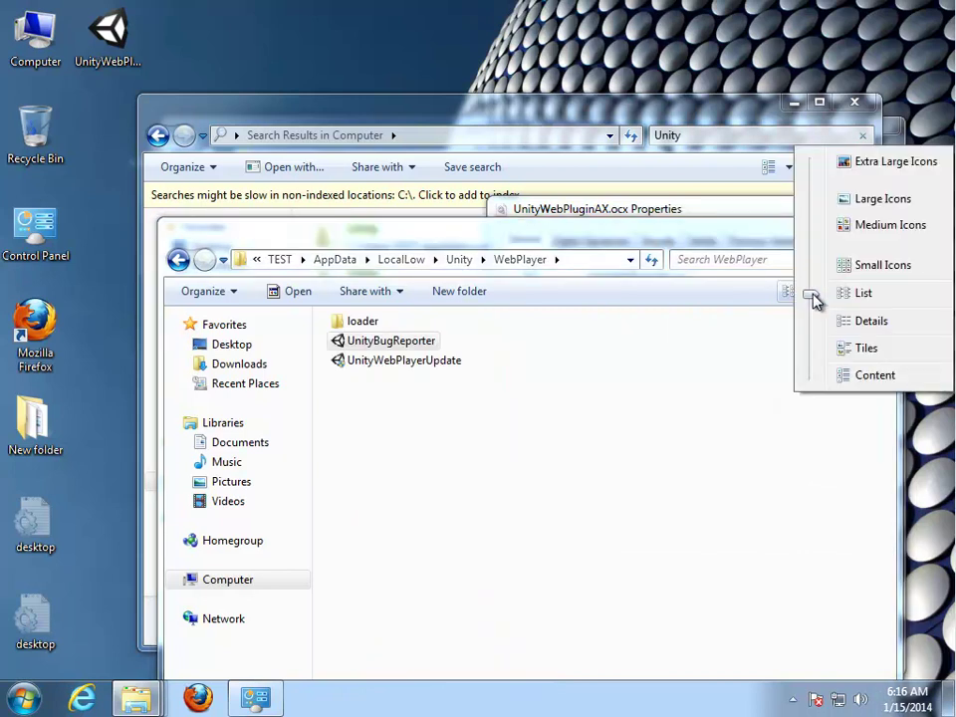
pyautogui.click(856, 198)
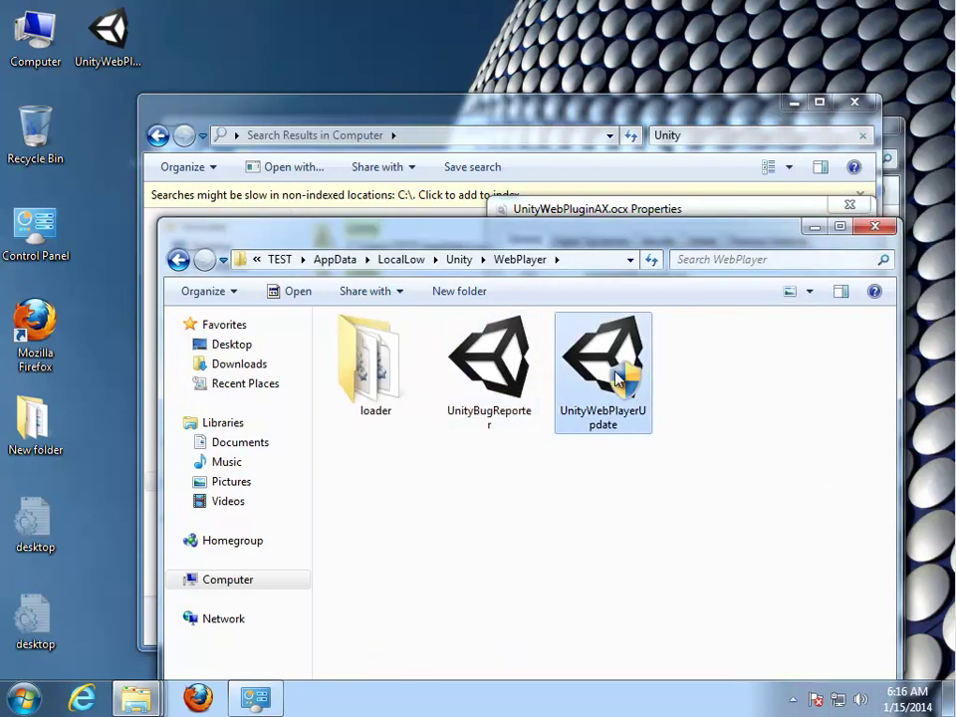
# Step: Close the UnityWebPluginAX.ocx properties, minimize the open folder windows, and bring up Programs and Features
pyautogui.click(815, 213)
pyautogui.click(651, 151)
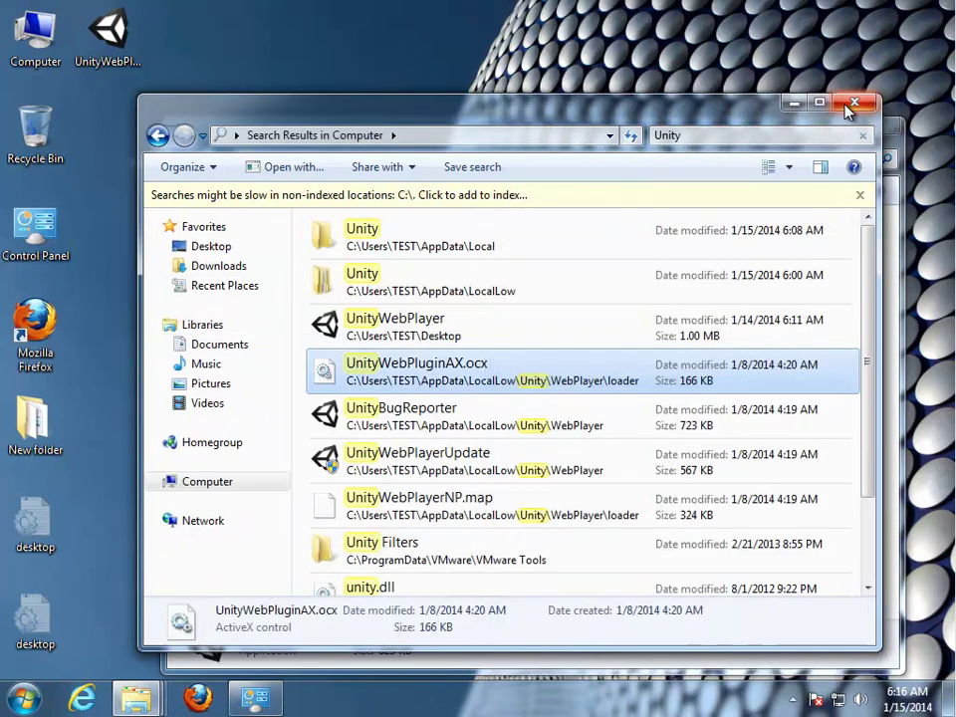
pyautogui.click(794, 102)
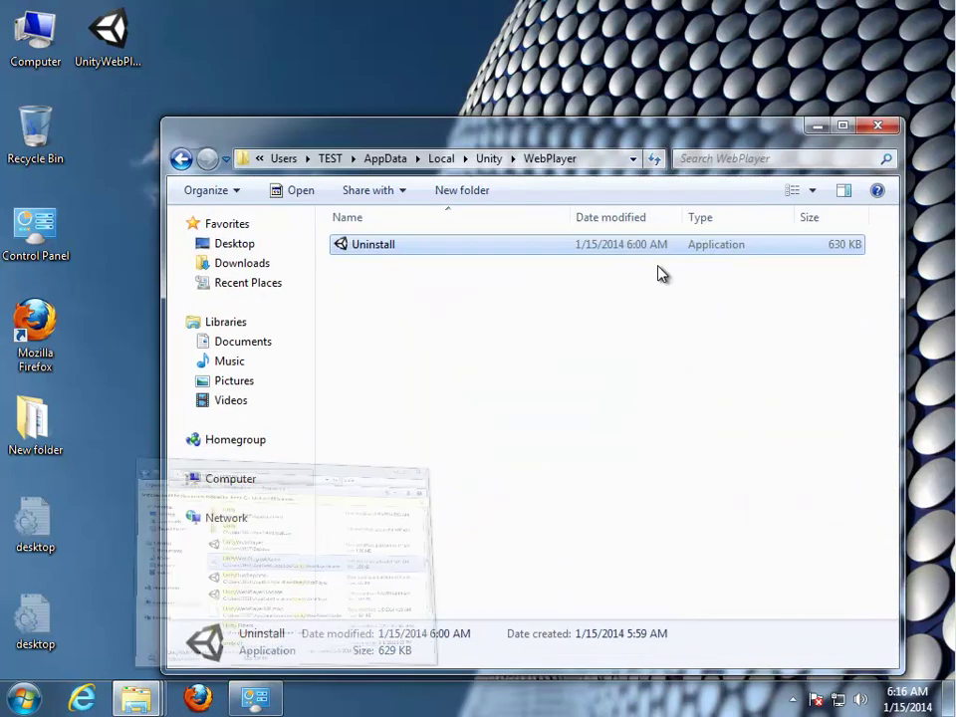
pyautogui.click(816, 125)
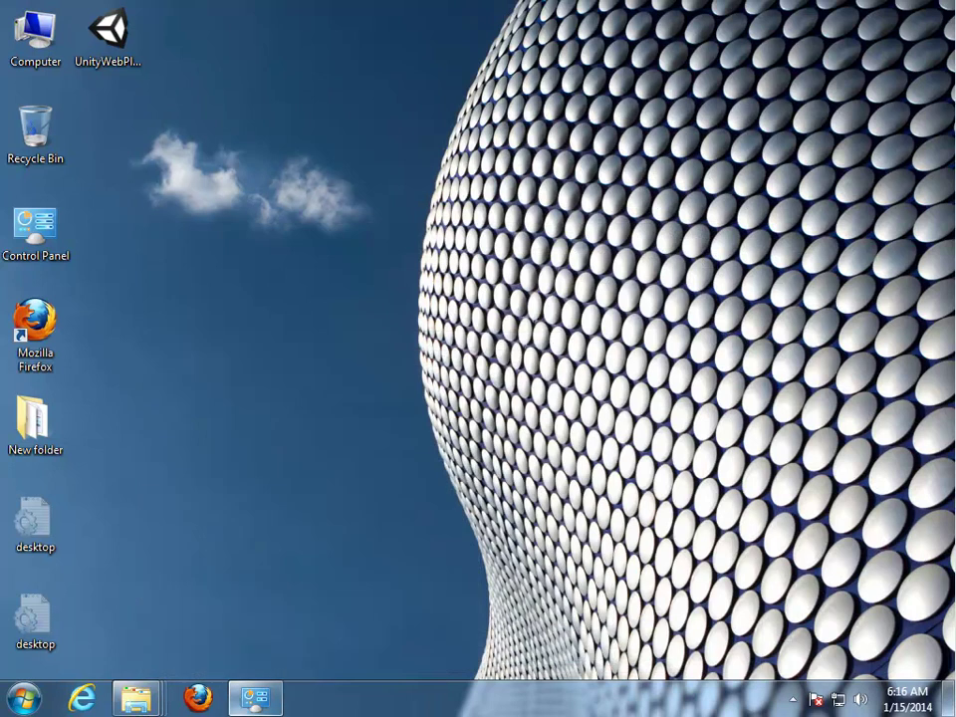
pyautogui.hotkey('alt', 'Tab')
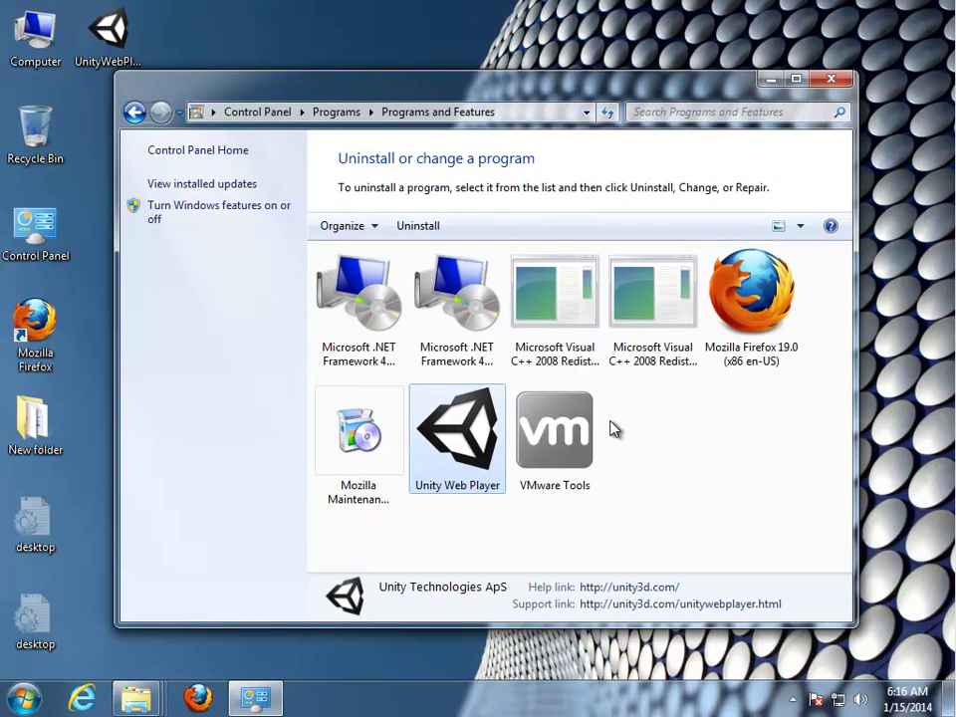
# Step: Uninstall Unity Web Player from Programs and Features, finish its uninstall wizard, and refresh the desktop
pyautogui.click(419, 227)
pyautogui.moveTo(535, 177); pyautogui.dragTo(628, 298)
pyautogui.click(830, 79)
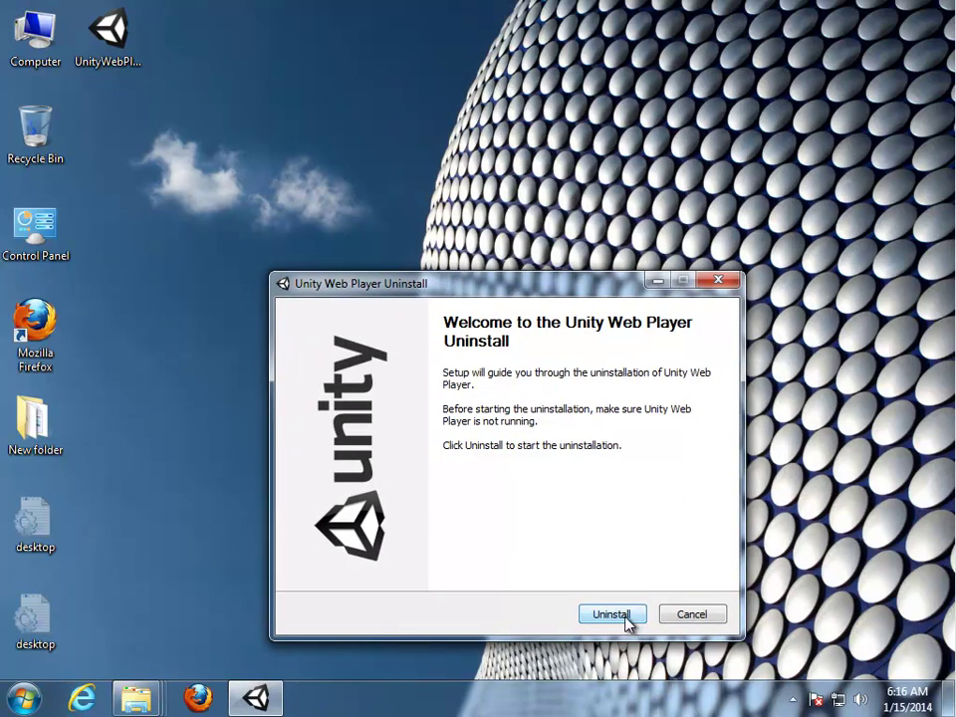
pyautogui.click(623, 618)
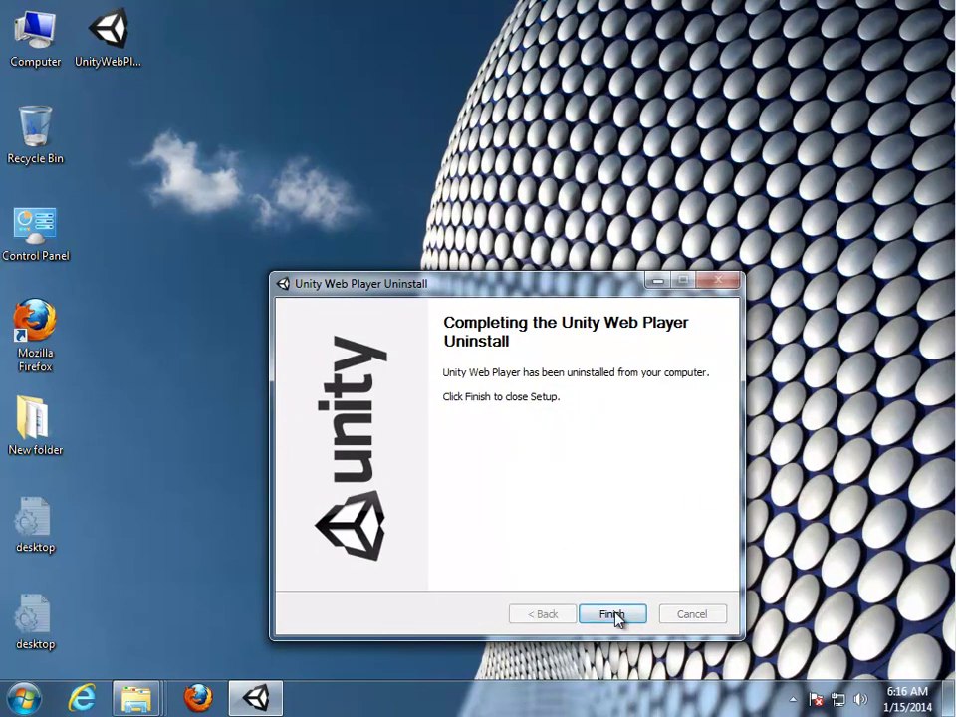
pyautogui.click(613, 614)
pyautogui.rightClick(316, 449)
pyautogui.click(347, 502)
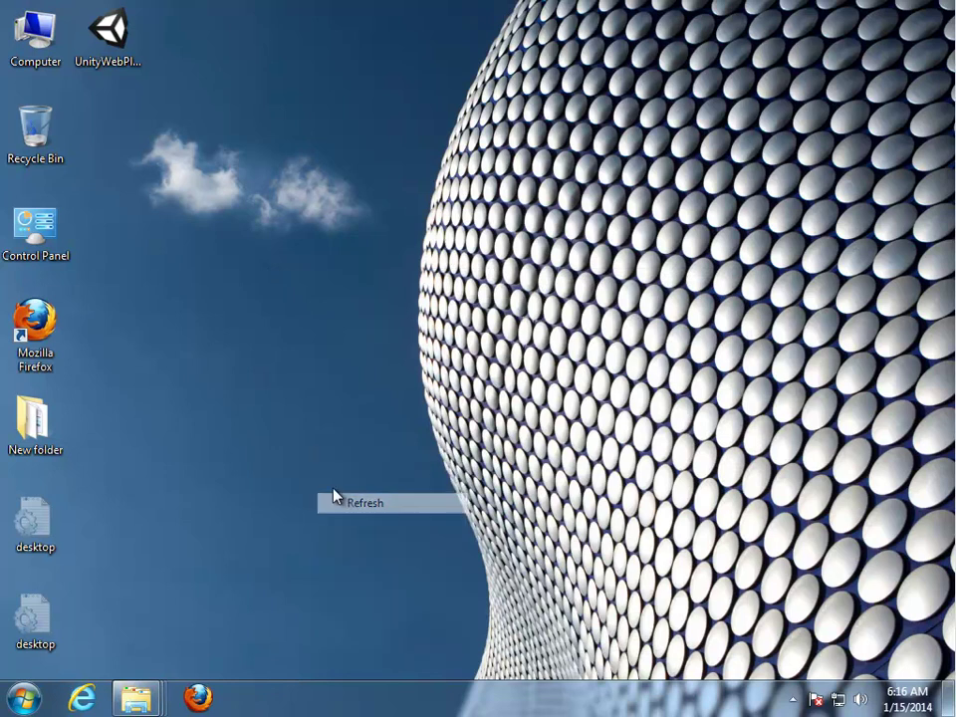
# Step: Show the Restart choice among the computer's shutdown options, dismiss it without restarting, and refresh the desktop
pyautogui.click(24, 697)
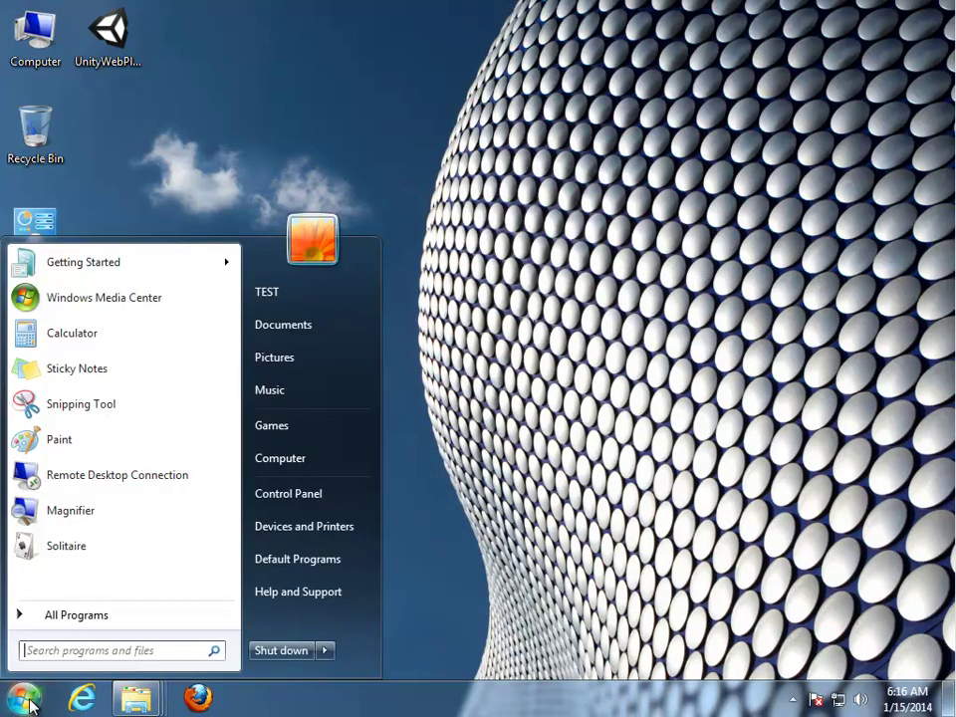
pyautogui.click(325, 651)
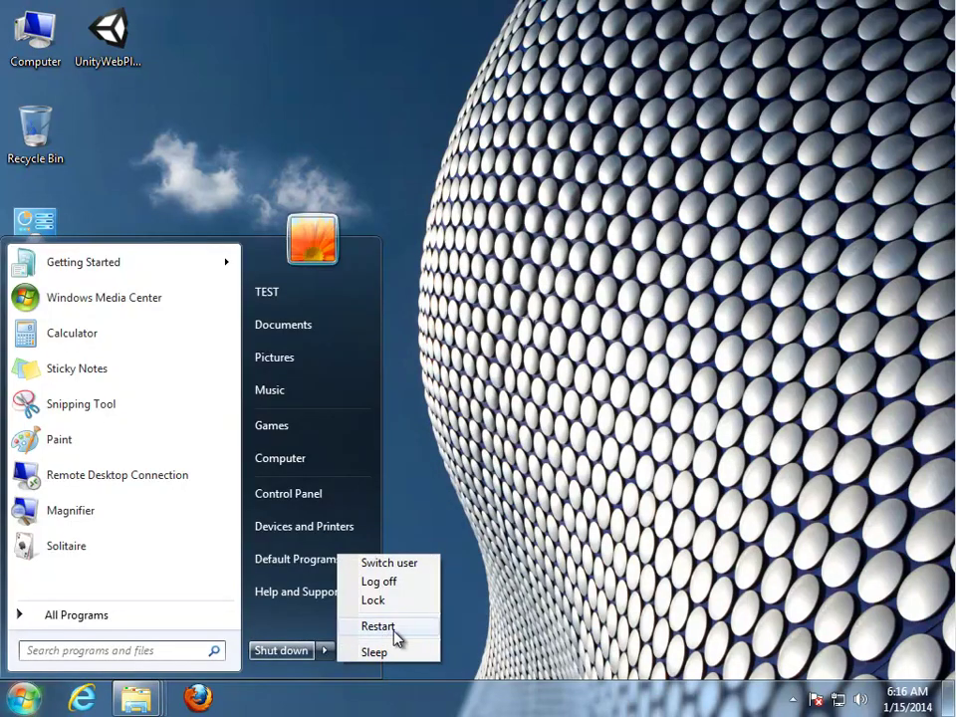
pyautogui.click(476, 369)
pyautogui.rightClick(476, 369)
pyautogui.click(516, 412)
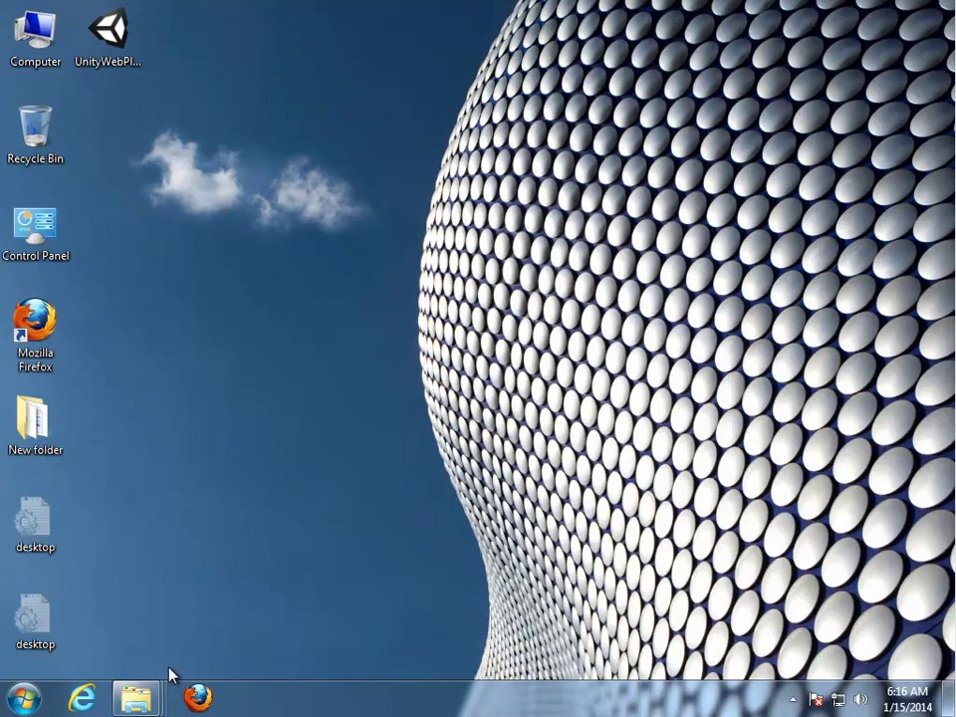
# Step: Return to the search results, run the search for Unity again on the computer, and minimize that window
pyautogui.moveTo(137, 697)
pyautogui.click(122, 623)
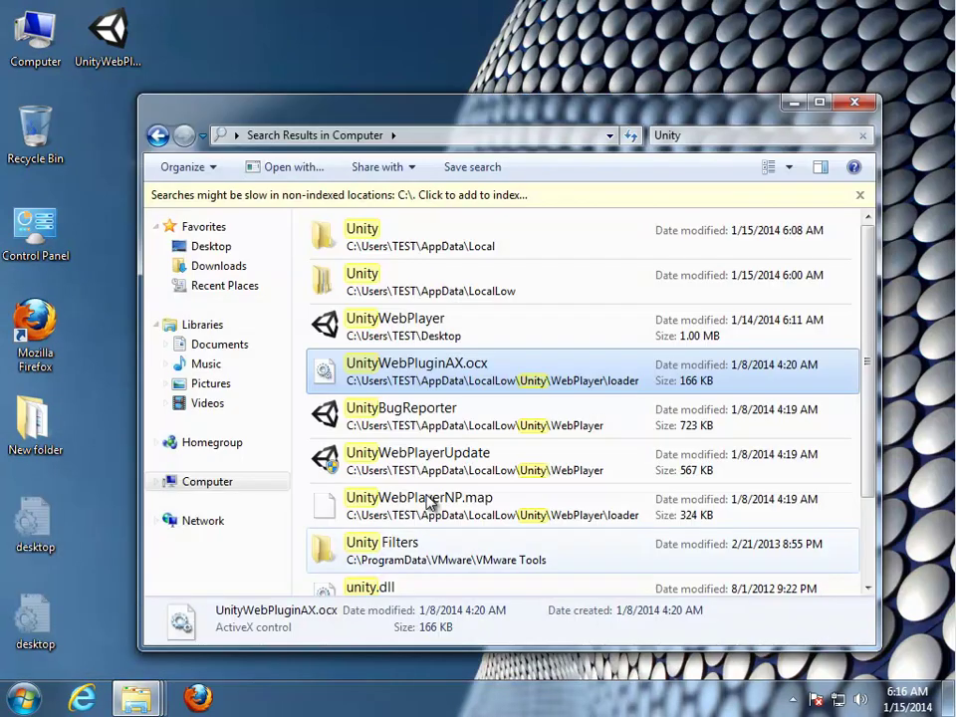
pyautogui.click(731, 134)
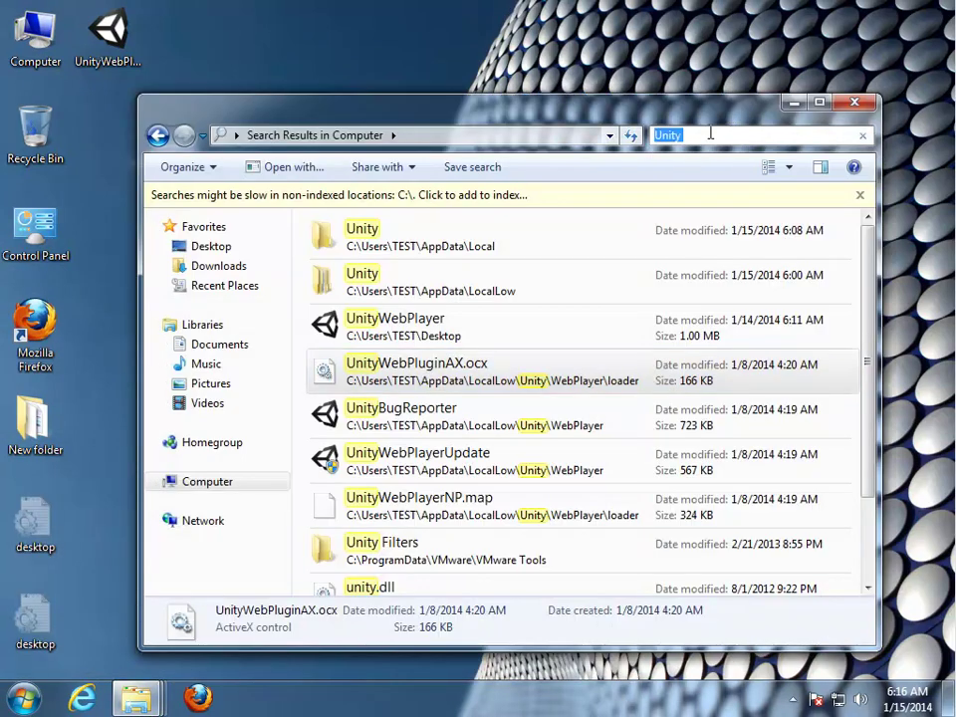
pyautogui.click(717, 135)
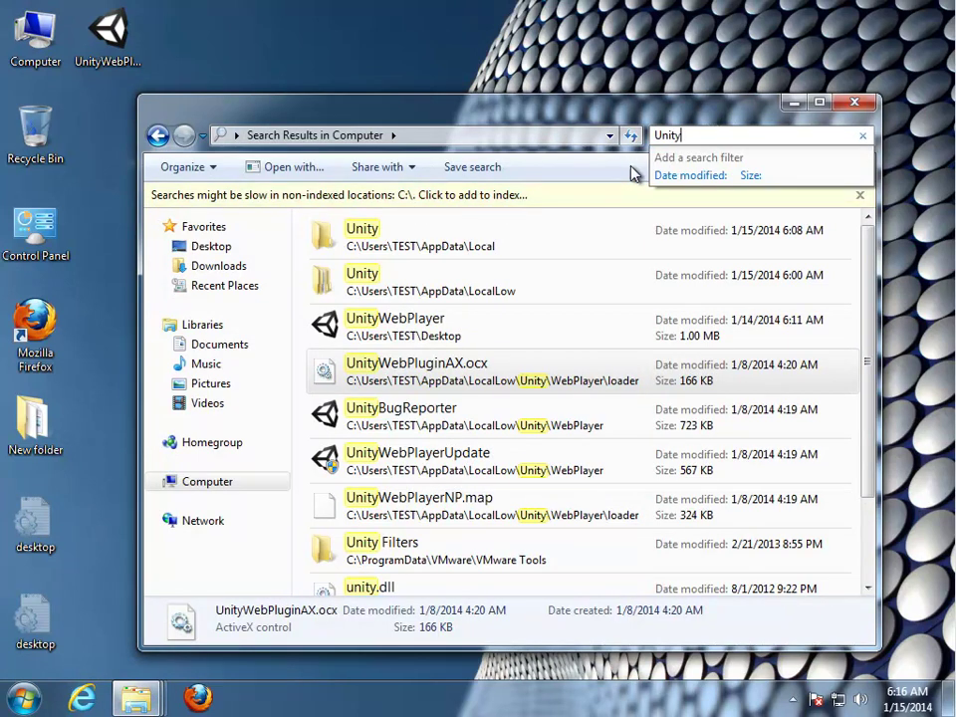
pyautogui.press('Return')
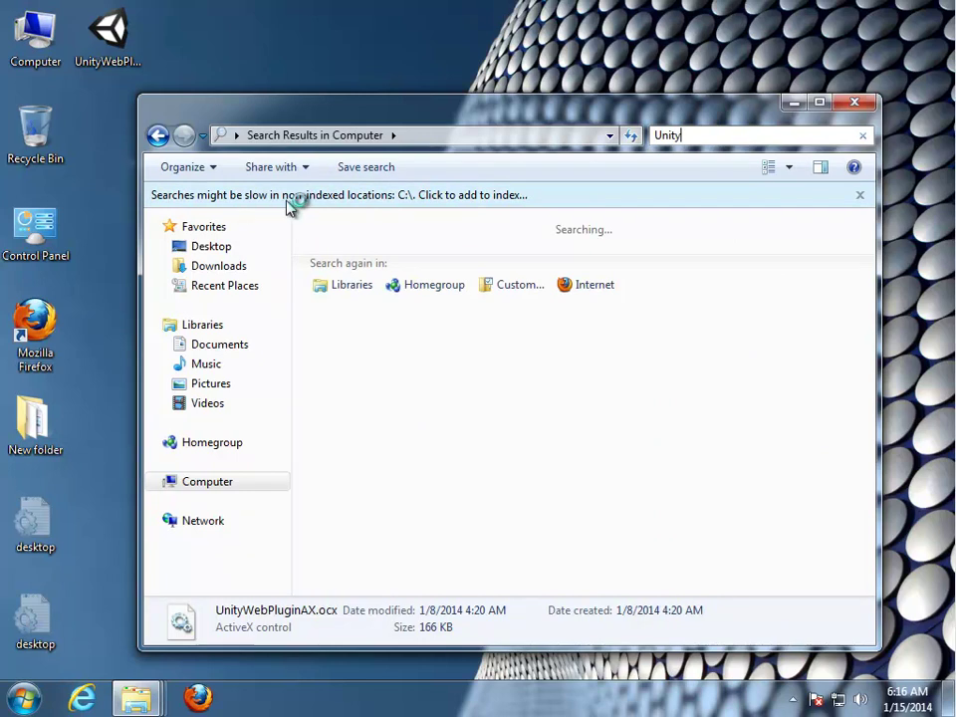
pyautogui.click(795, 104)
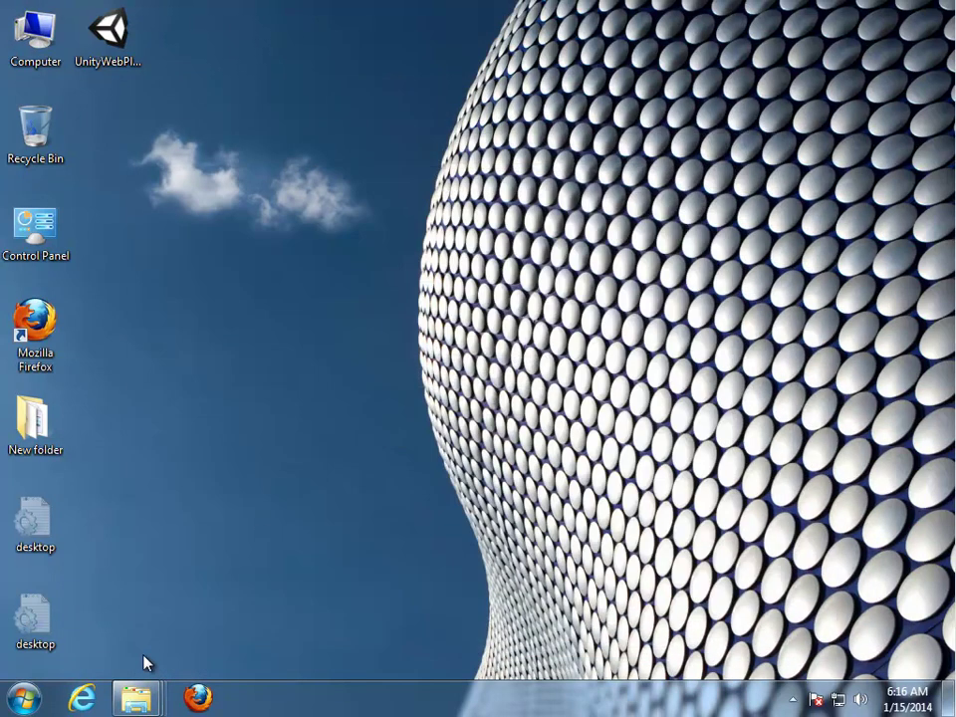
# Step: Return to the AppData\Local\Unity window, go up to the Local folder, and delete its leftover Unity folder
pyautogui.moveTo(137, 697)
pyautogui.click(341, 596)
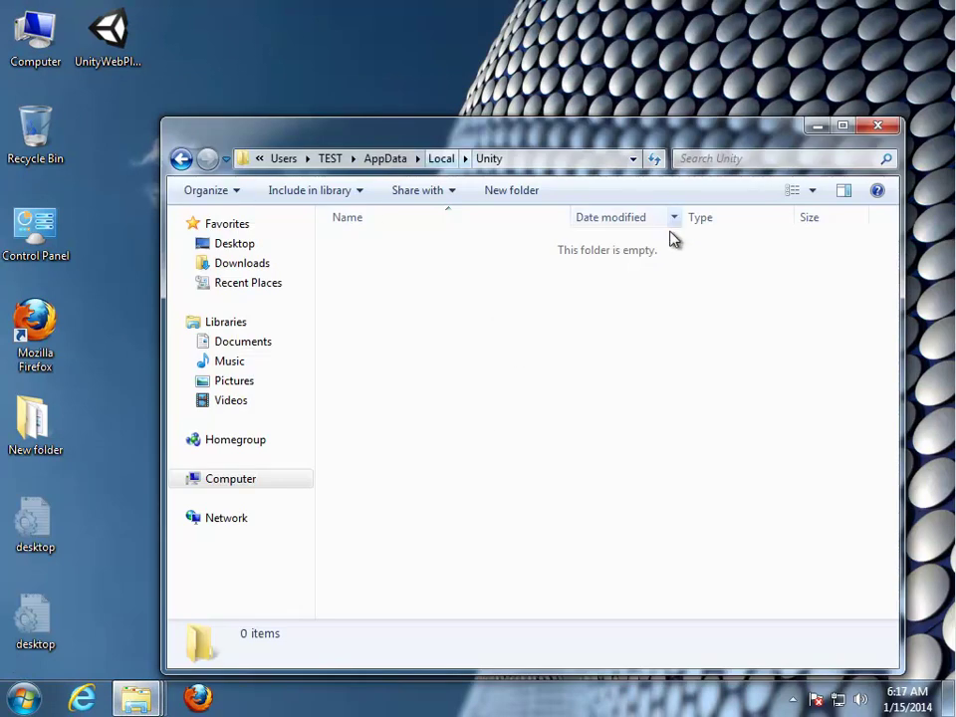
pyautogui.click(441, 159)
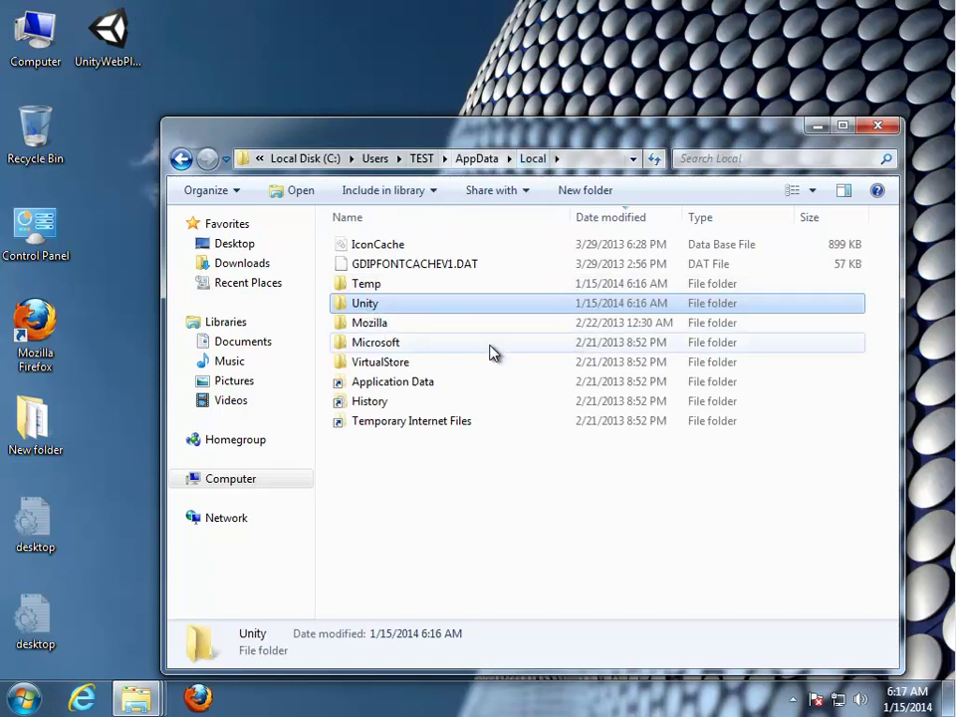
pyautogui.press('Delete')
pyautogui.press('Return')
# Step: Sort the AppData\Local\Temp folder by date modified, oldest first, and select the Au_ application inside ~nsu.tmp
pyautogui.doubleClick(370, 284)
pyautogui.click(653, 218)
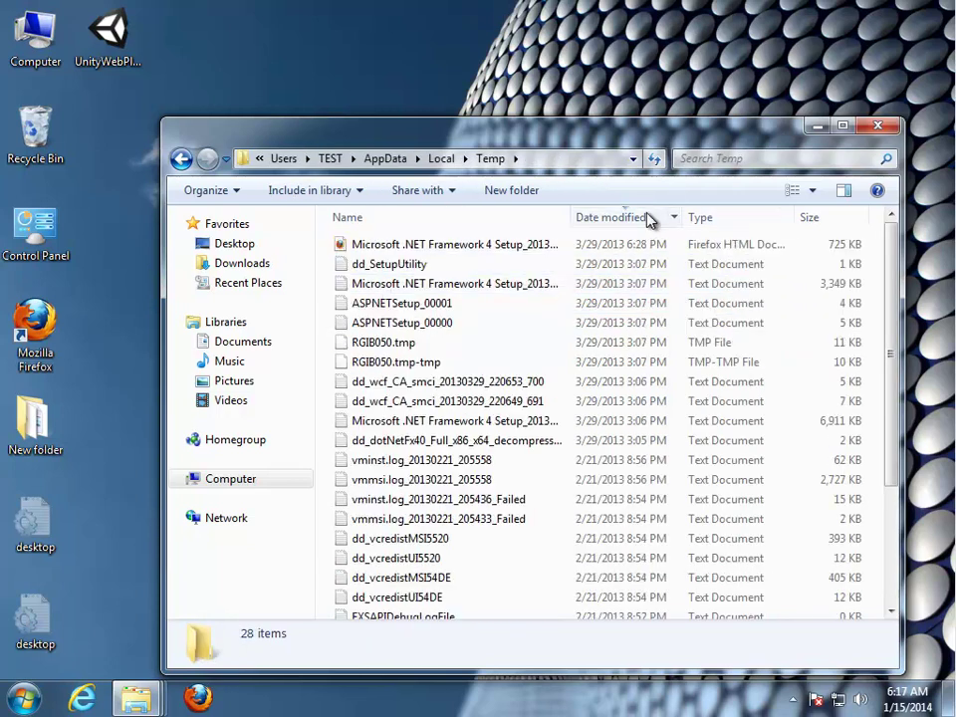
pyautogui.click(653, 218)
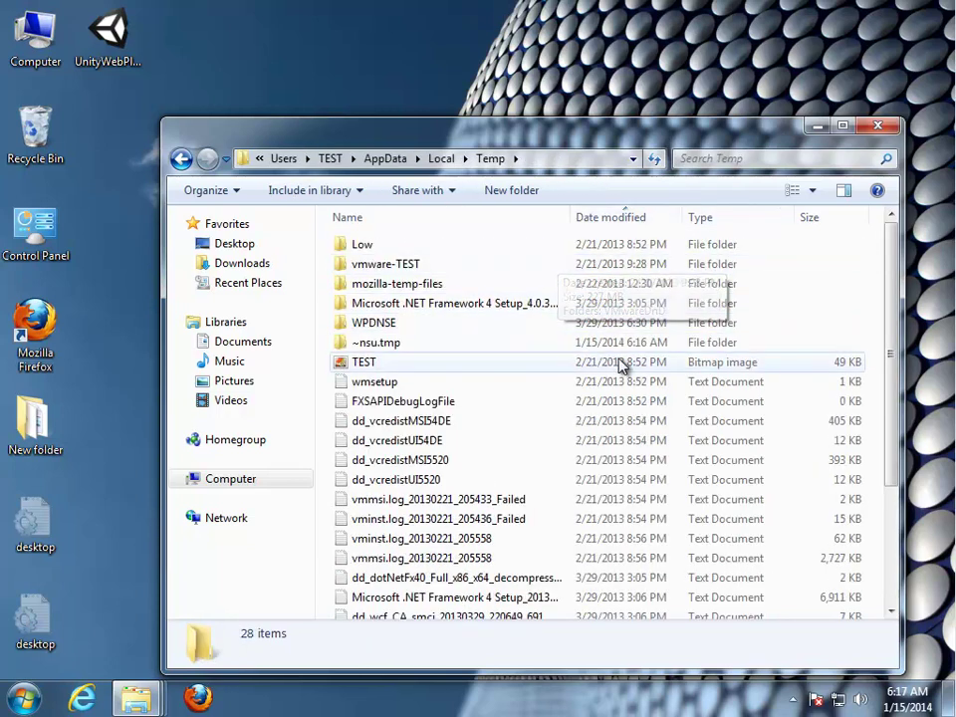
pyautogui.click(445, 344)
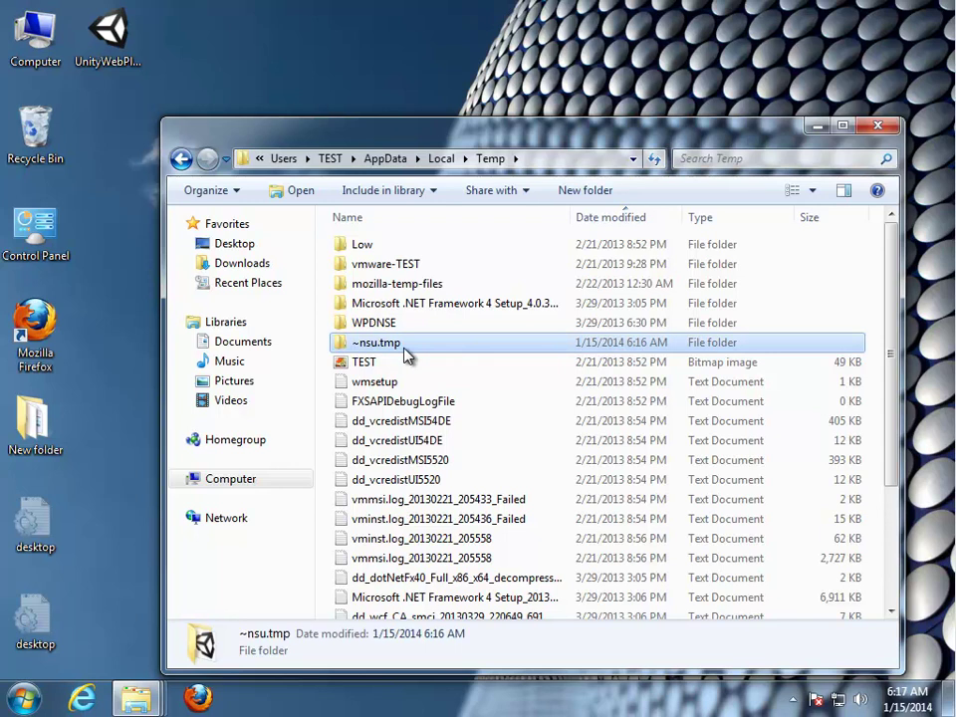
pyautogui.doubleClick(405, 350)
pyautogui.click(363, 251)
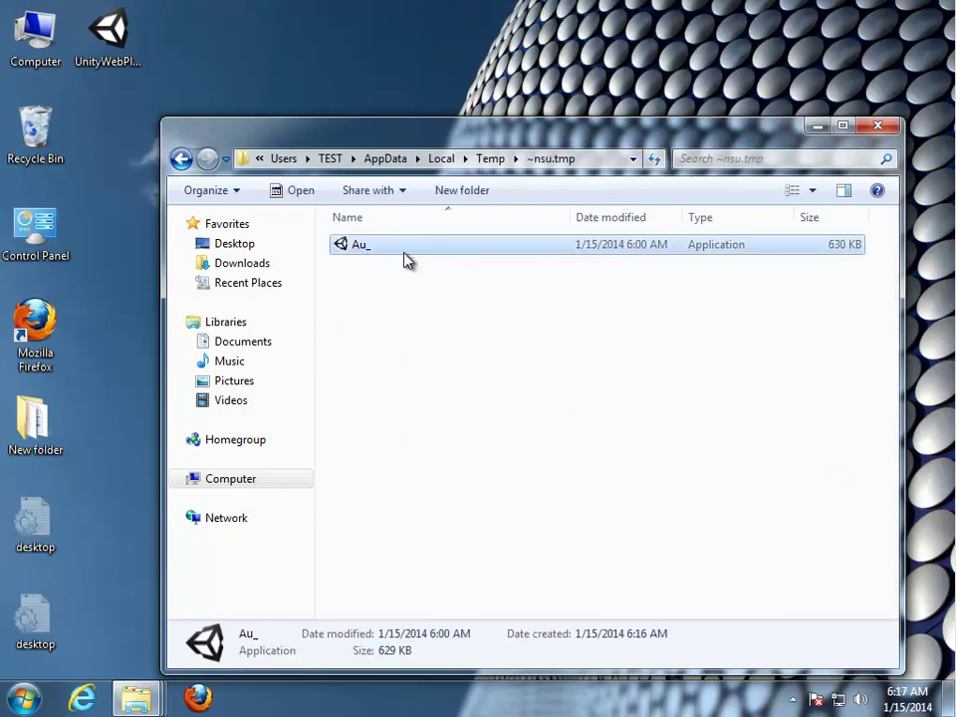
# Step: Show the ~nsu.tmp folder as large icons, delete the Au_ application from it, and close the window
pyautogui.click(812, 191)
pyautogui.click(844, 75)
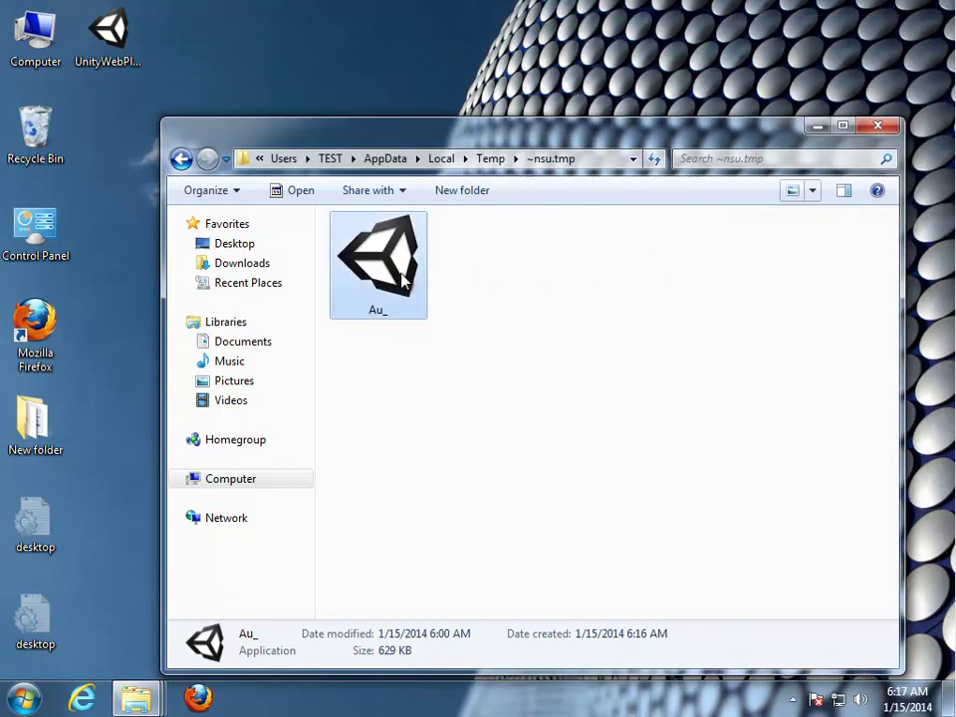
pyautogui.press('Delete')
pyautogui.moveTo(524, 248); pyautogui.dragTo(602, 366)
pyautogui.press('Return')
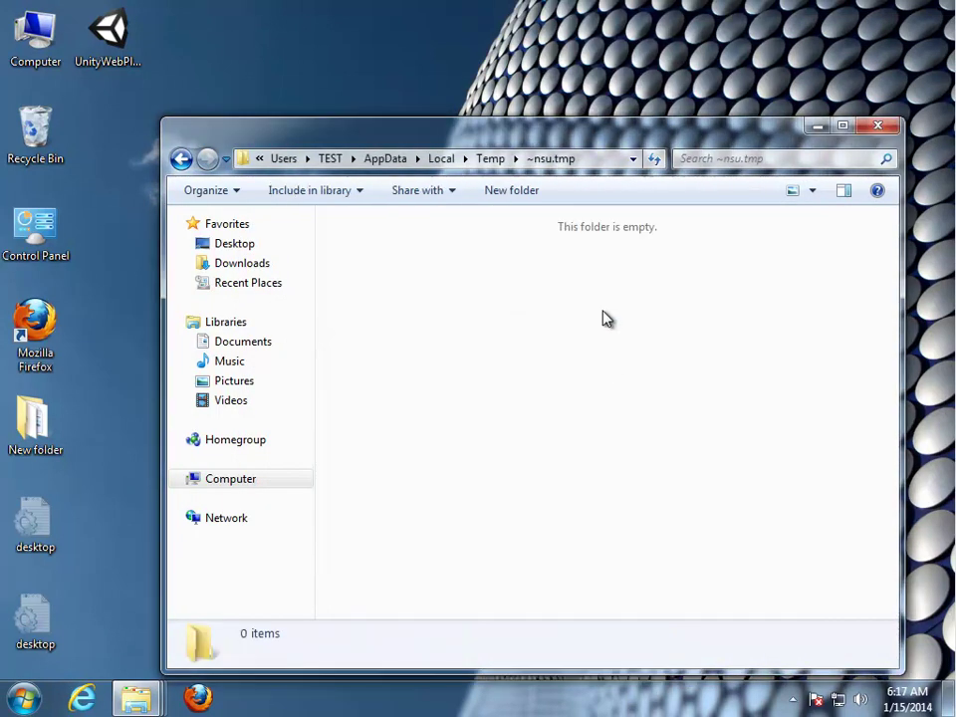
pyautogui.click(877, 126)
# Step: Switch to the LocalLow window and delete the leftover Unity folder from AppData\LocalLow
pyautogui.moveTo(137, 697)
pyautogui.click(320, 643)
pyautogui.click(449, 261)
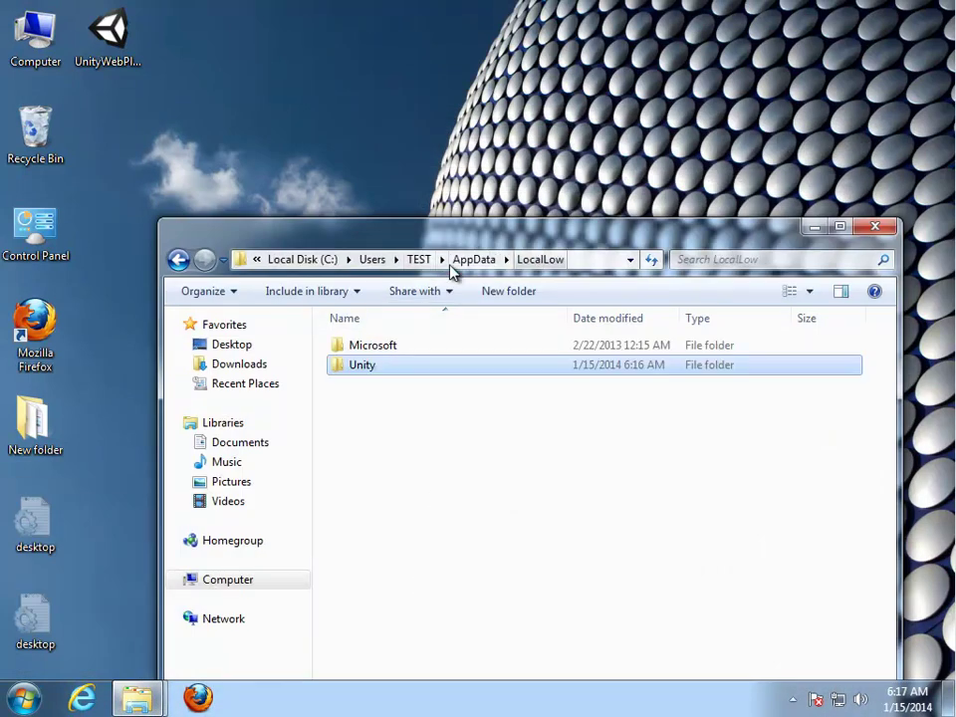
pyautogui.click(378, 371)
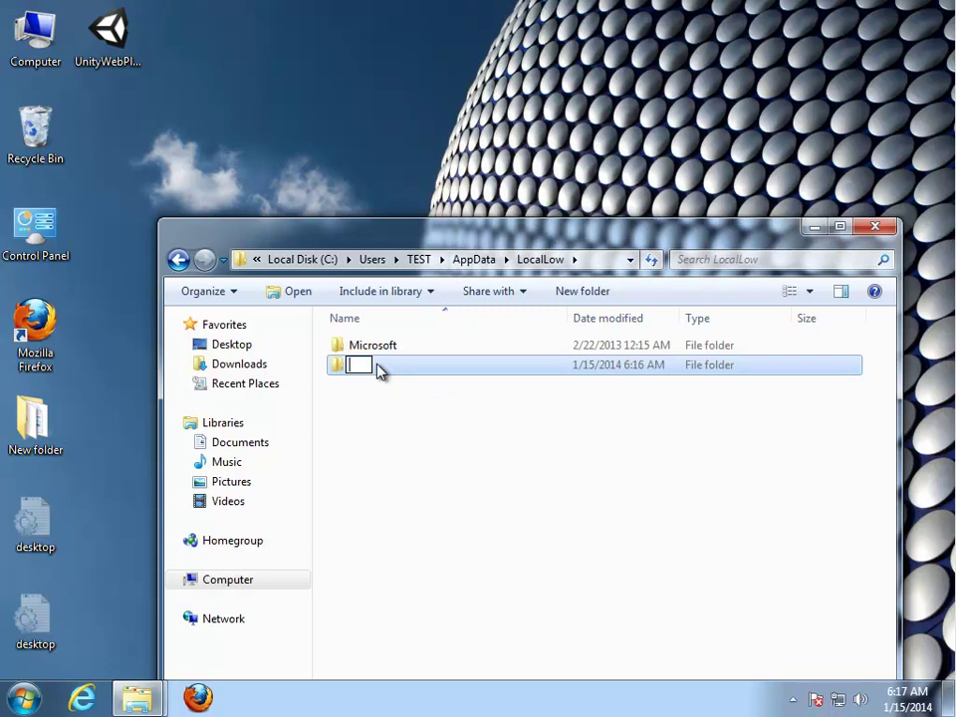
pyautogui.press('Escape')
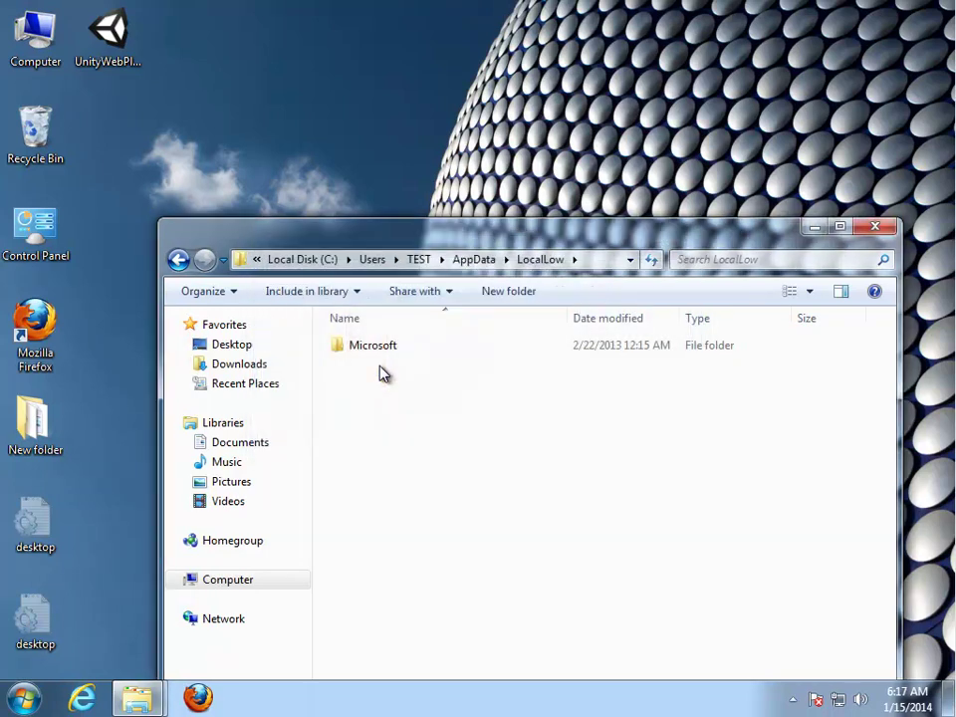
# Step: Run REGEDIT, allow it to make changes to the computer, and collapse the HKEY_CLASSES_ROOT branch
pyautogui.press('super+r')
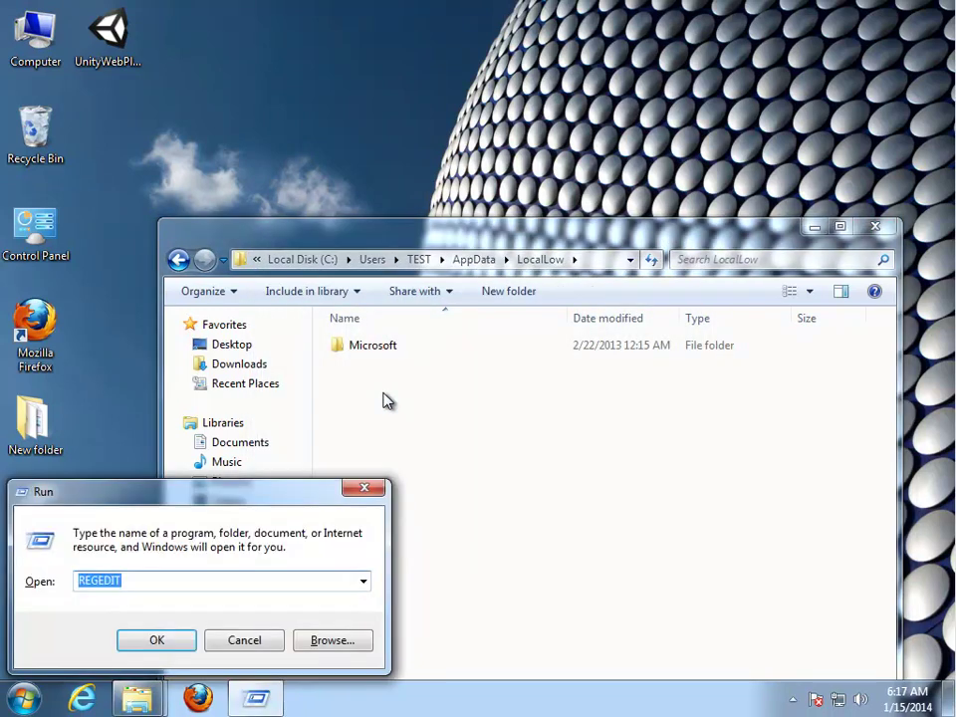
pyautogui.press('Return')
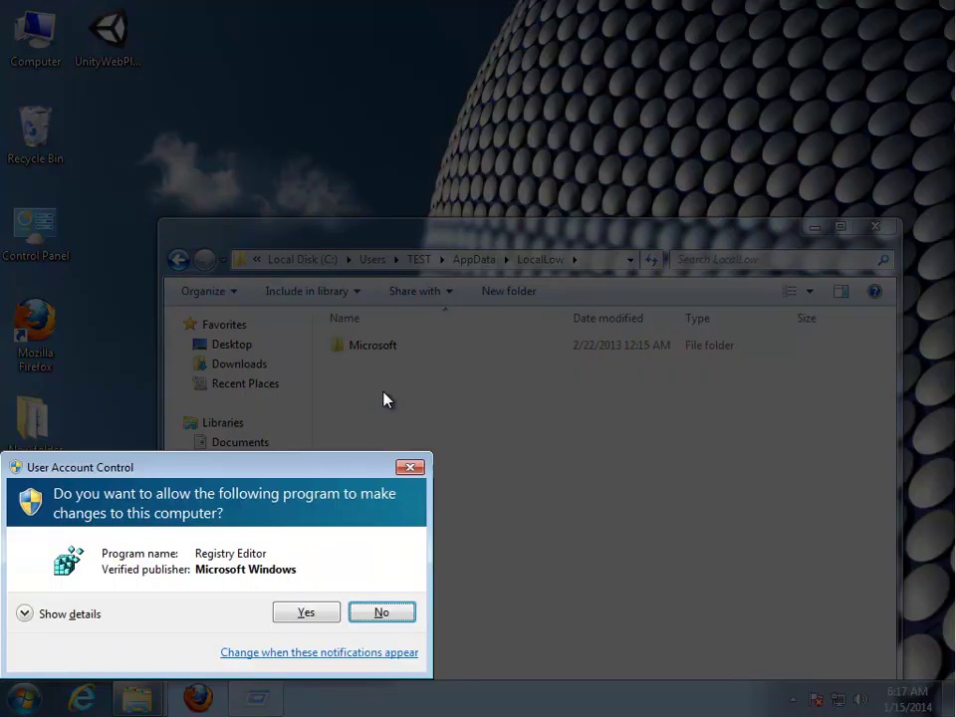
pyautogui.click(316, 612)
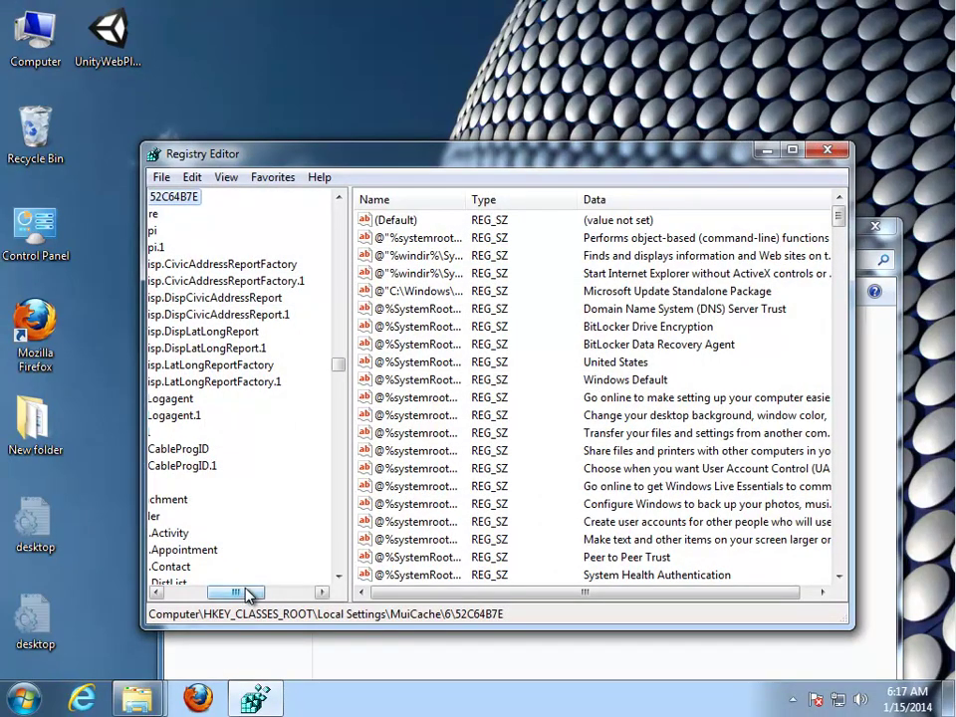
pyautogui.moveTo(250, 595); pyautogui.dragTo(194, 594)
pyautogui.moveTo(337, 373); pyautogui.dragTo(337, 204)
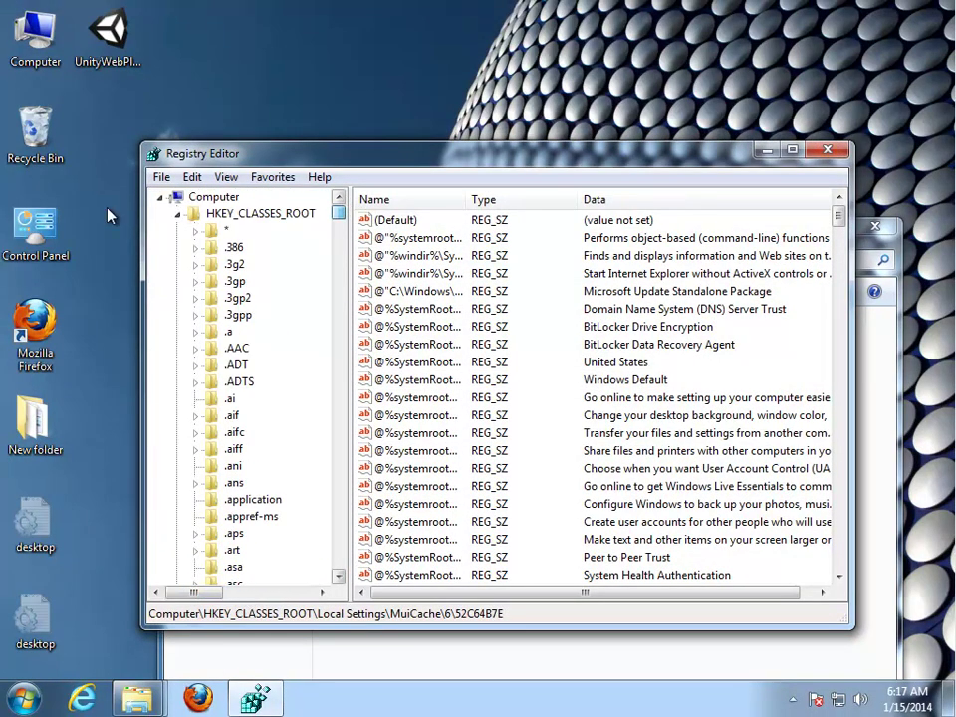
pyautogui.click(178, 214)
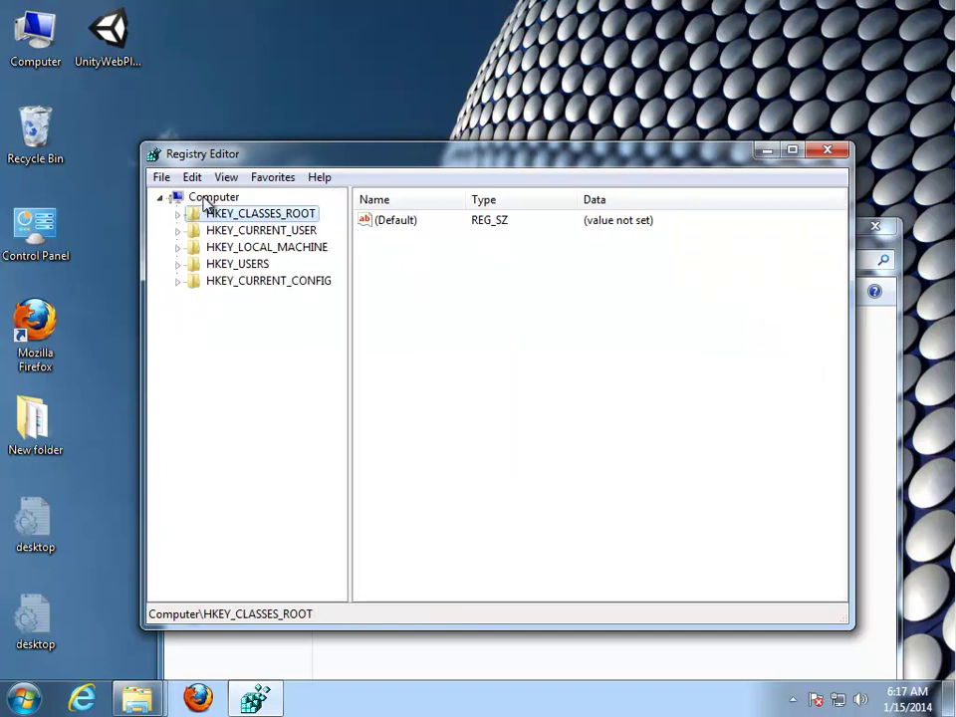
# Step: Search the whole registry, starting from Computer, for UNITY in keys, values and data
pyautogui.click(209, 199)
pyautogui.hotkey('ctrl', 'f')
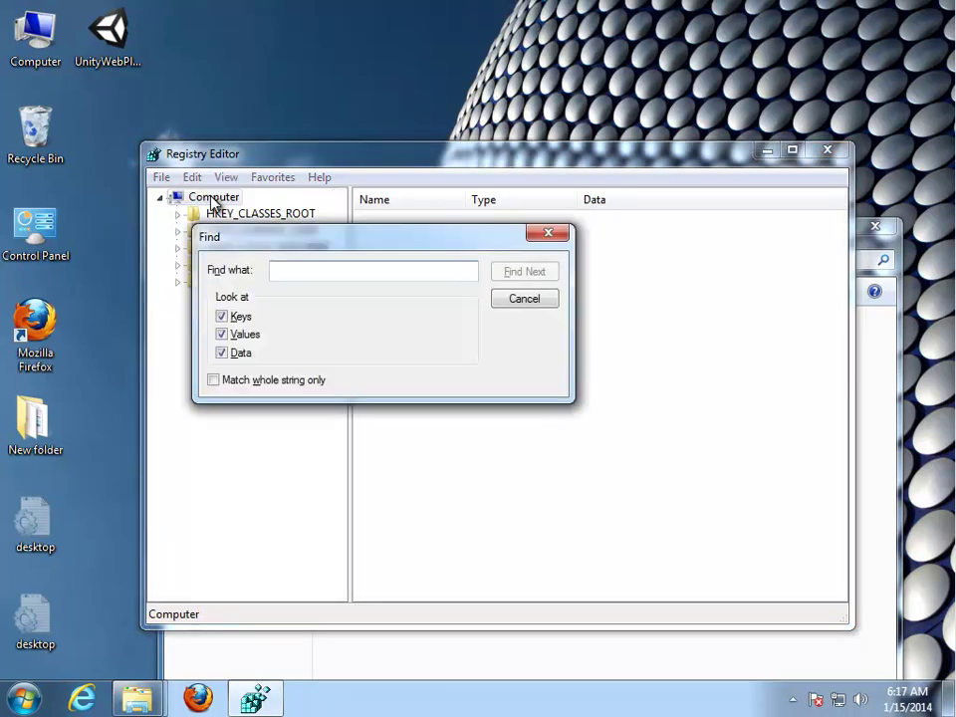
pyautogui.write('U')
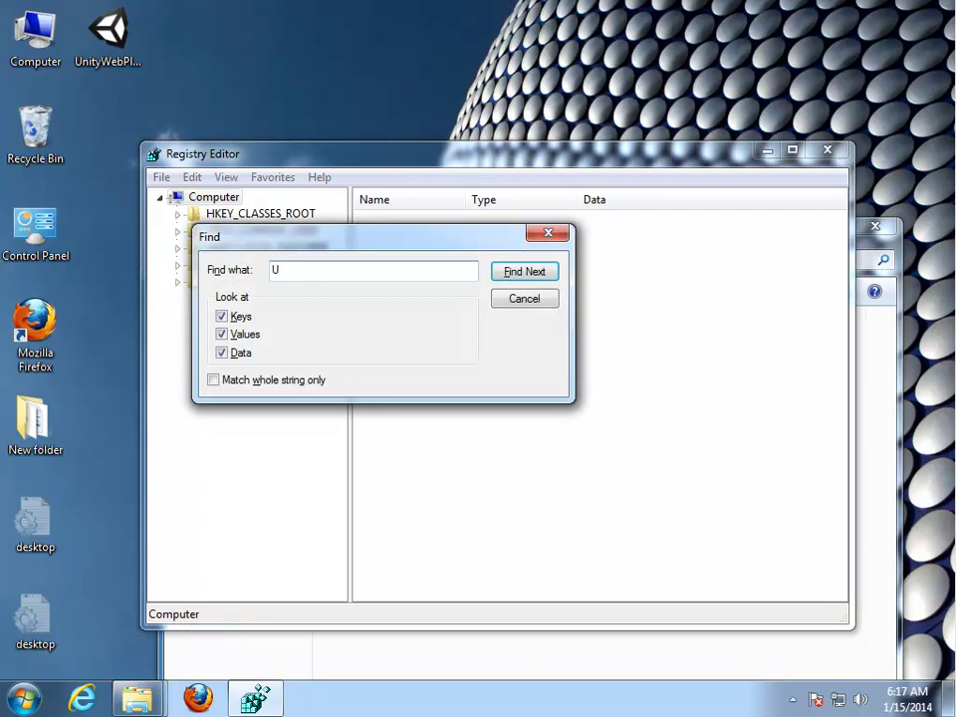
pyautogui.write('NITY')
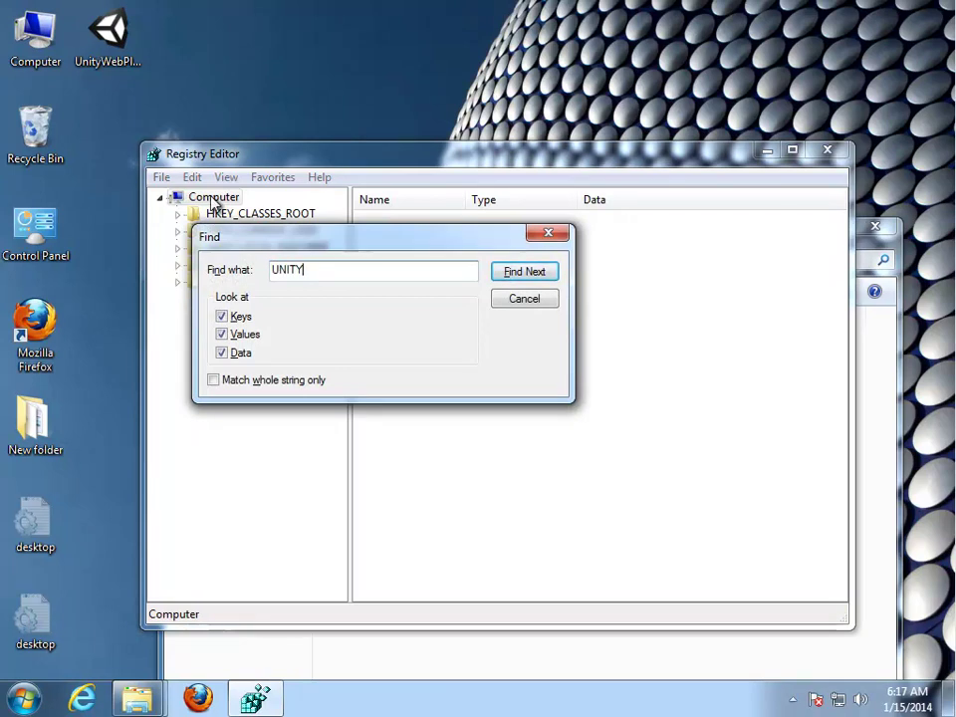
pyautogui.press('Return')
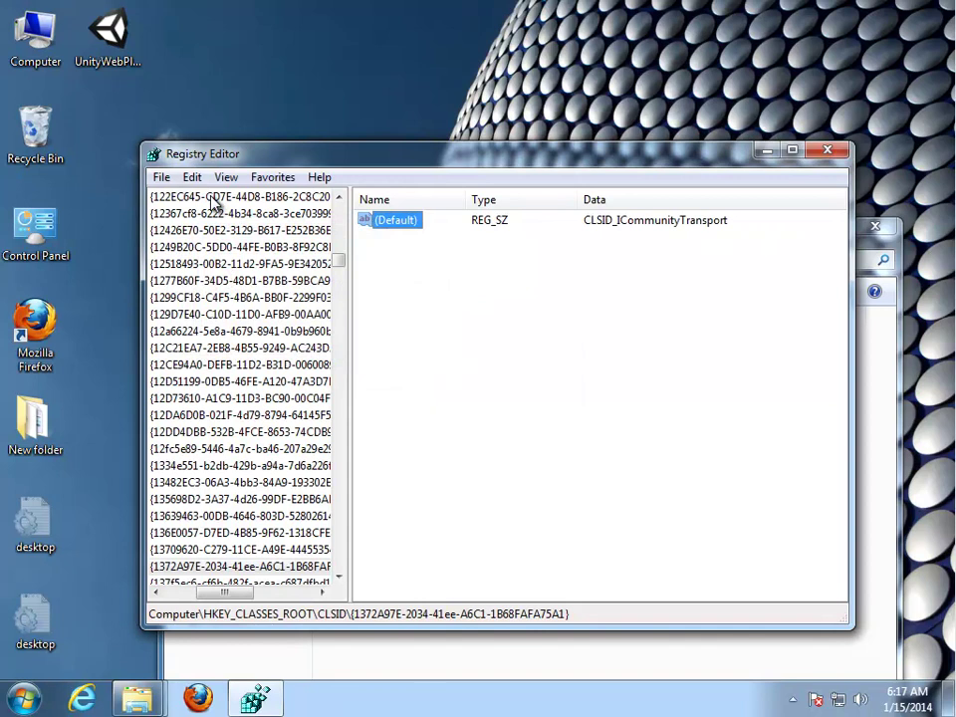
# Step: Go to the next match and inspect the Unity value under HKEY_CLASSES_ROOT\Installer\Features without editing it
pyautogui.press('F3')
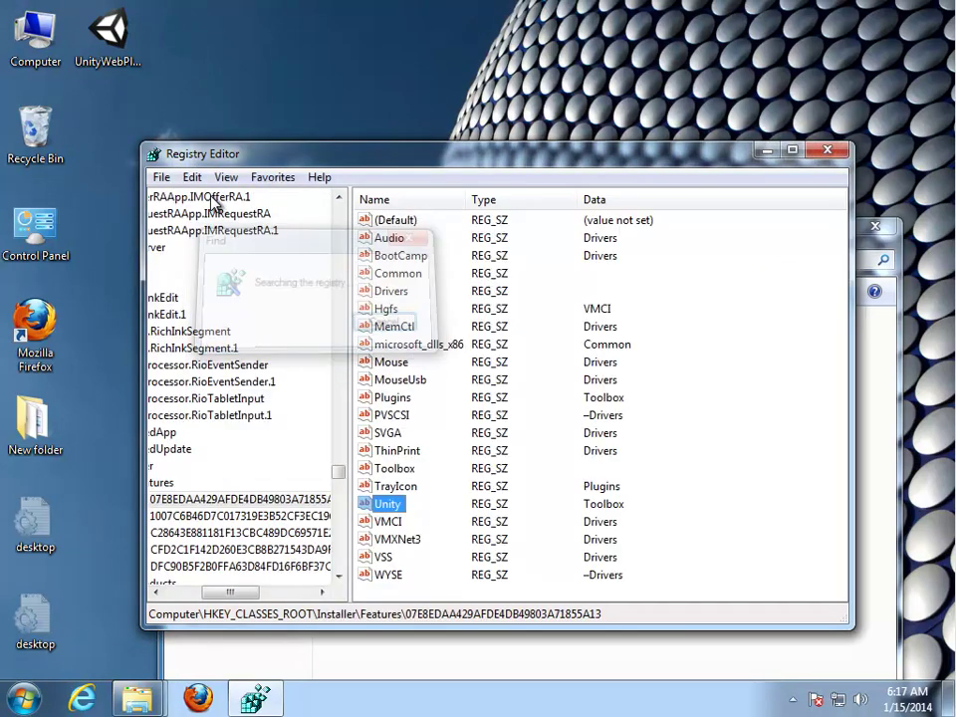
pyautogui.press('Return')
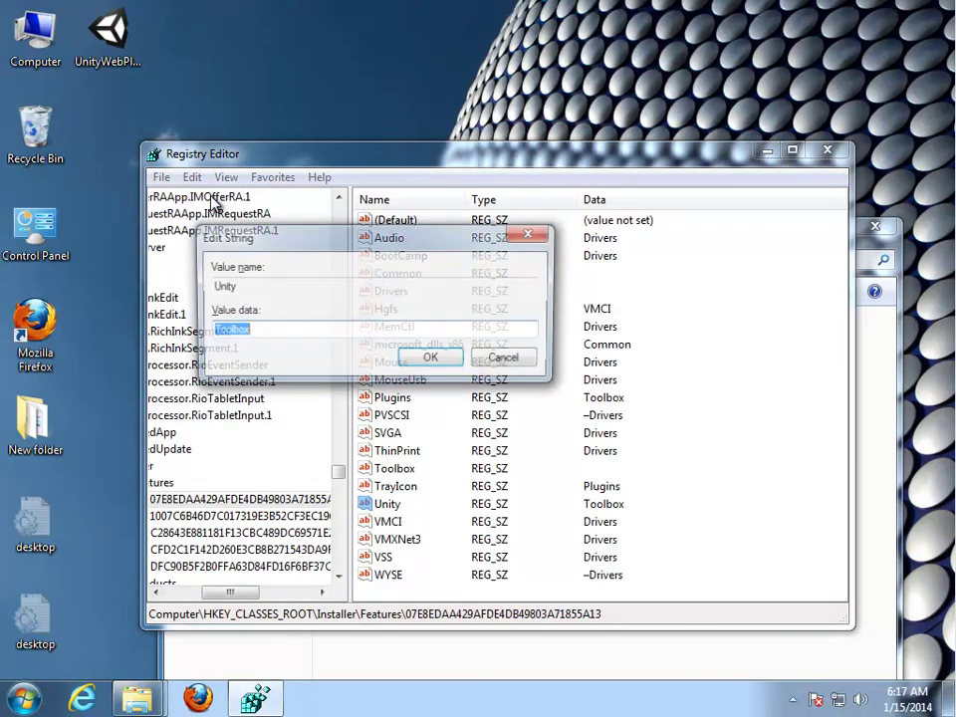
pyautogui.press('Escape')
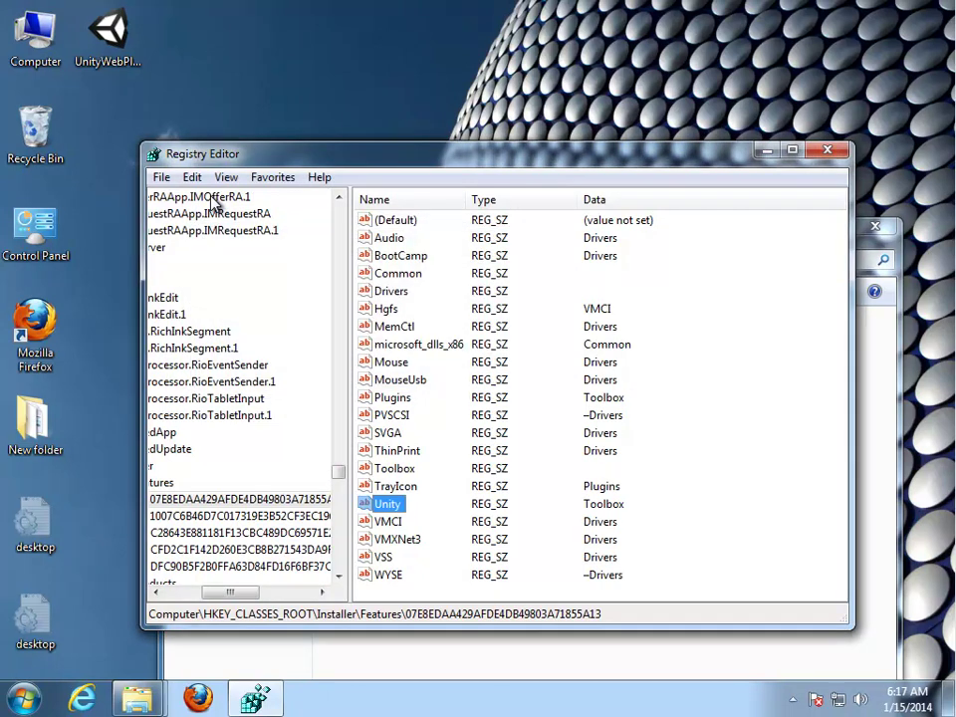
# Step: Continue the registry search and delete the Unity key under HKEY_CURRENT_USER\Software\AppDataLow\Software
pyautogui.press('F3')
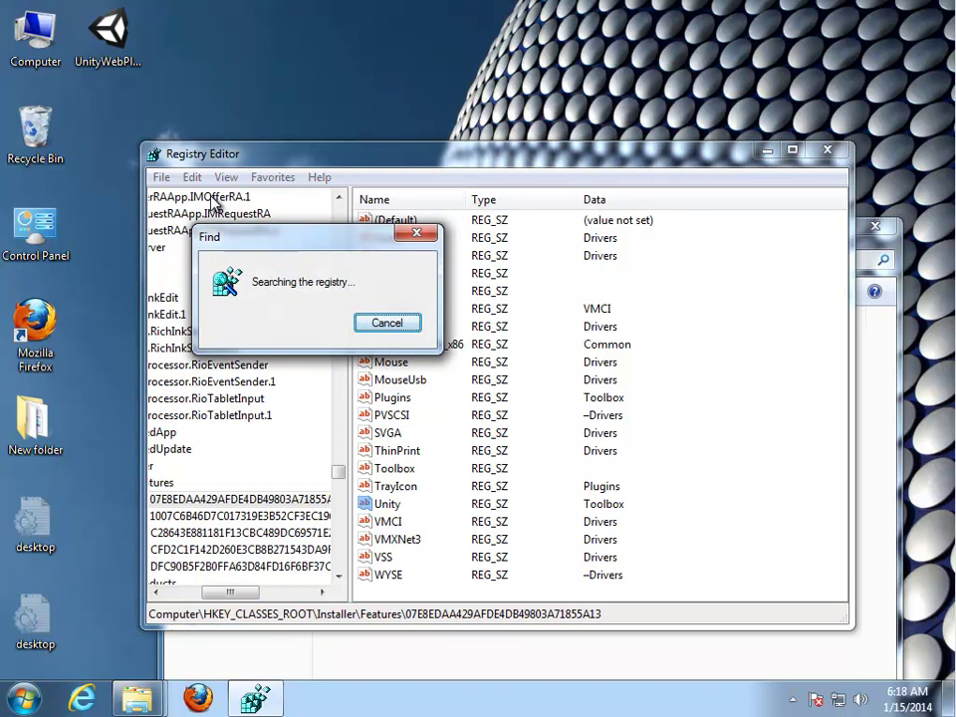
pyautogui.press('F3')
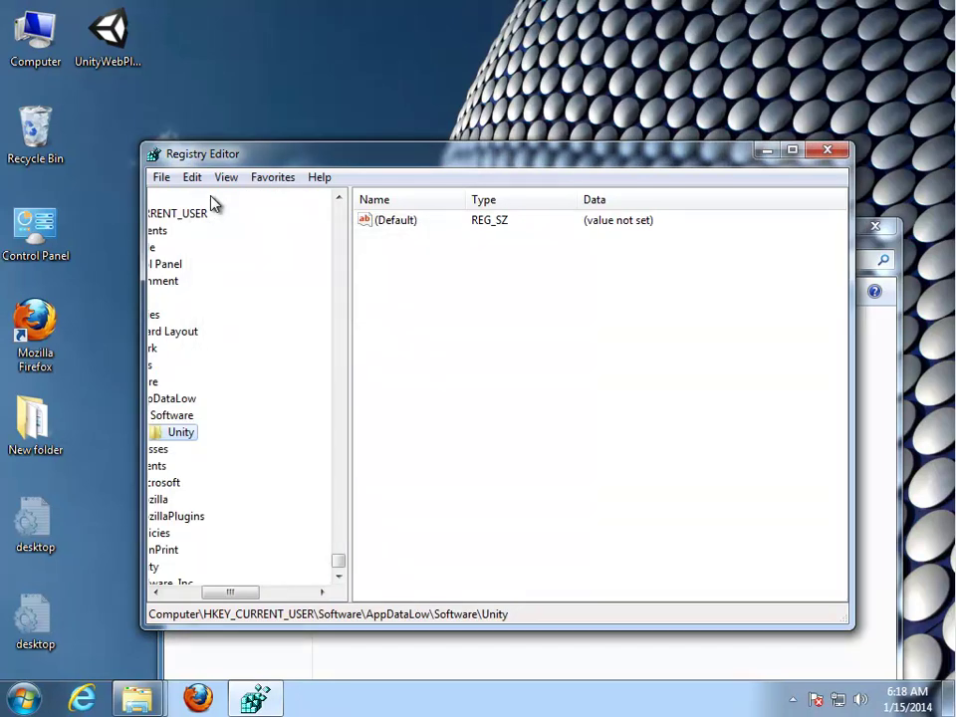
pyautogui.press('Delete')
pyautogui.press('Return')
# Step: Find the next match and delete the Unity key directly under HKEY_CURRENT_USER\Software
pyautogui.press('F3')
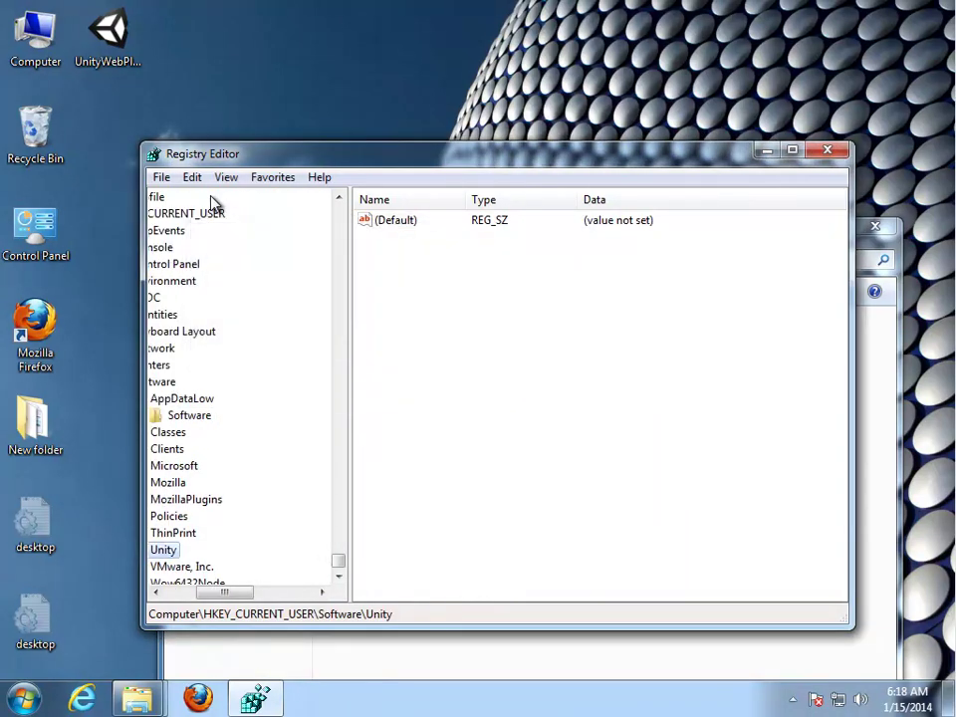
pyautogui.press('Delete')
pyautogui.press('Return')
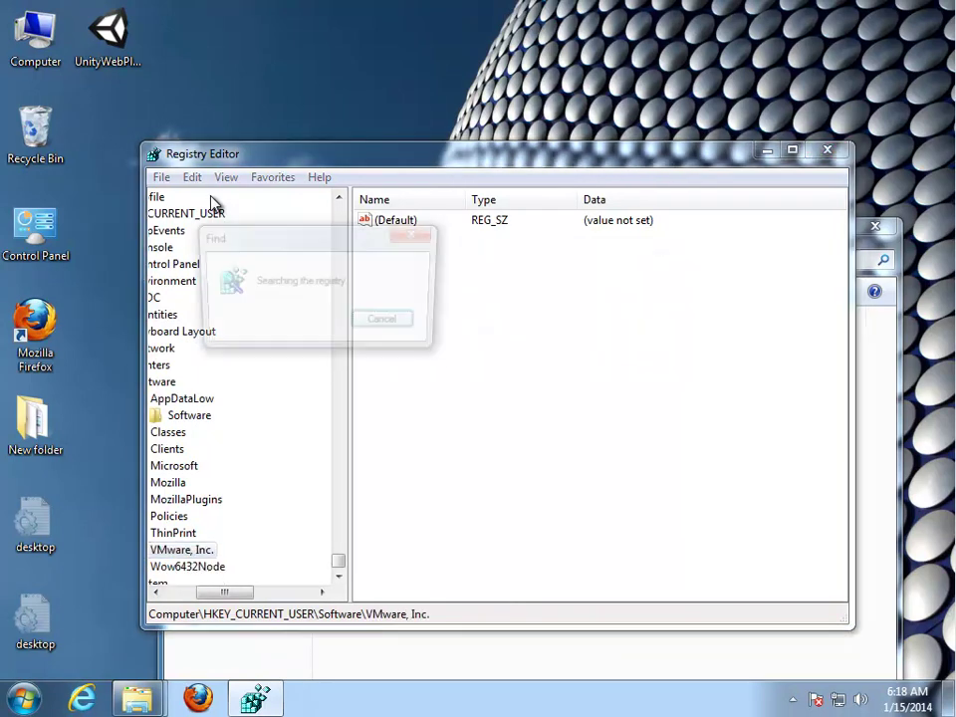
# Step: Step through the remaining UNITY matches under HKEY_LOCAL_MACHINE\SOFTWARE\Classes and close the Registry Editor
pyautogui.press('F3')
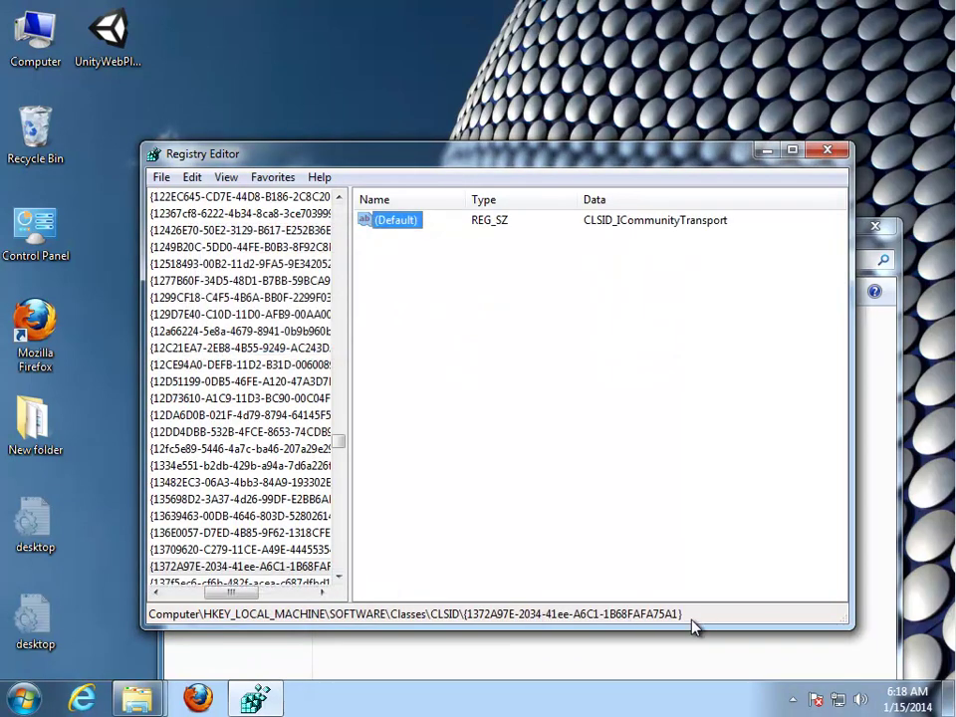
pyautogui.press('F3')
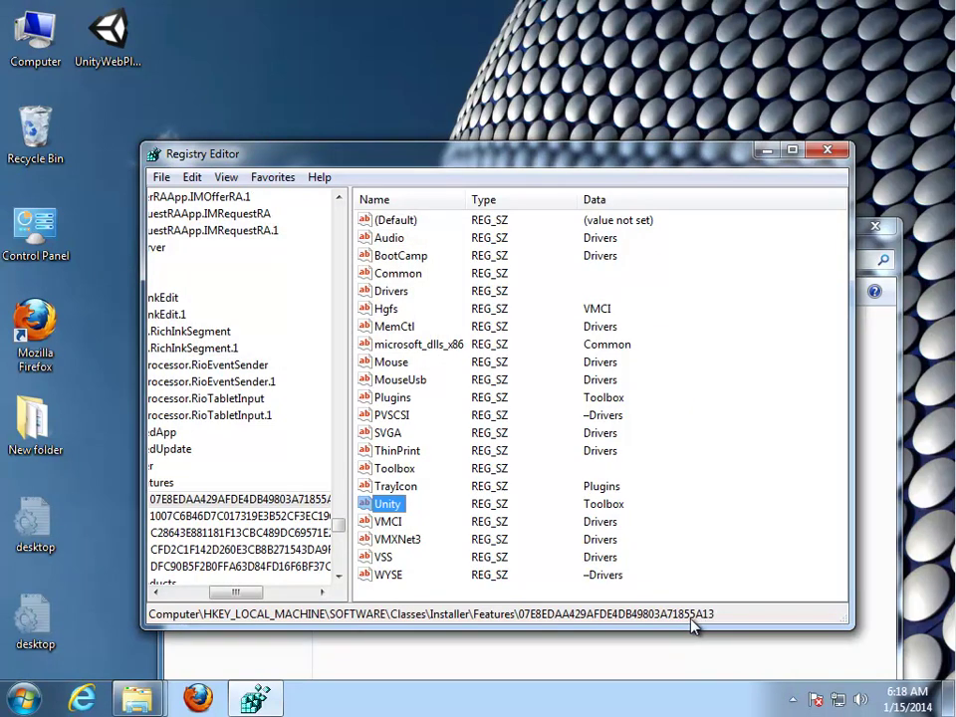
pyautogui.press('F3')
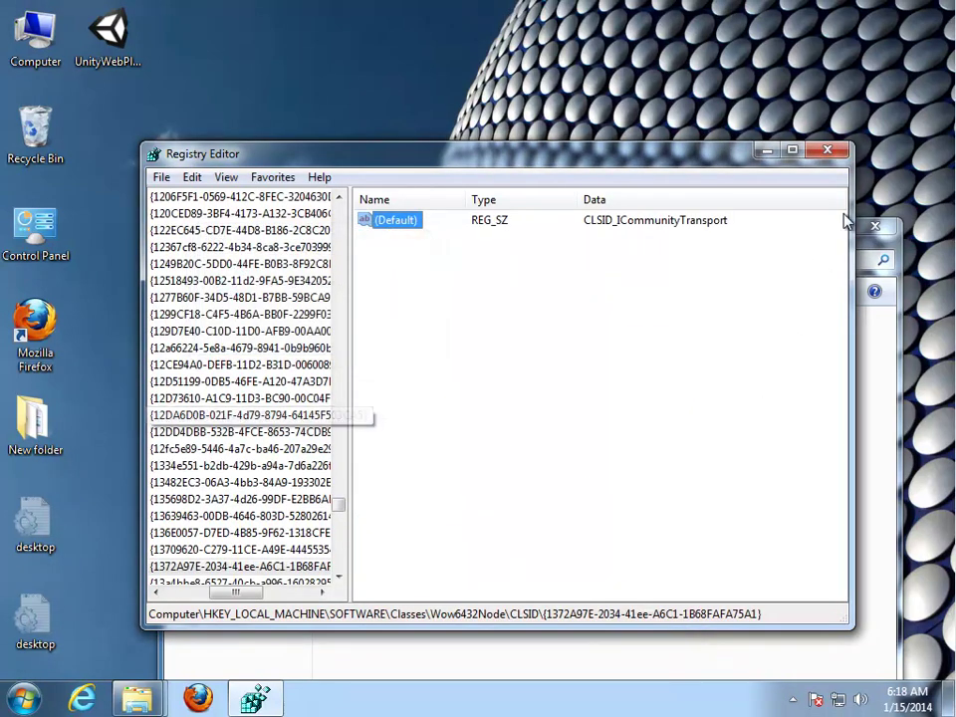
pyautogui.click(827, 150)
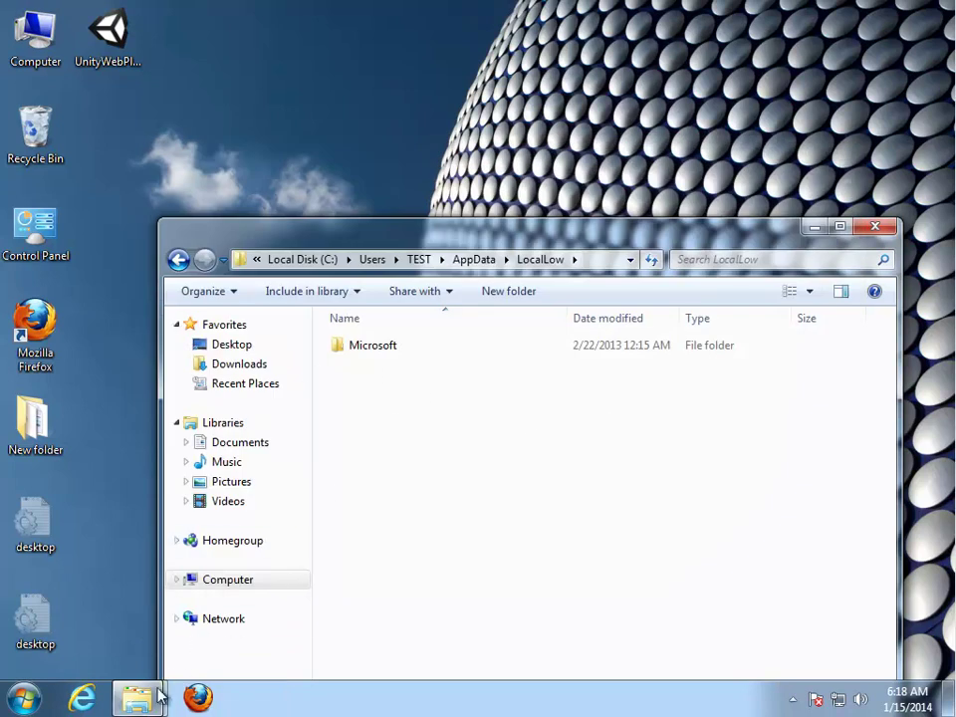
# Step: In the computer search results, try to delete the Local and LocalLow Unity folders together with the UnityWebPlayer application
pyautogui.moveTo(150, 701)
pyautogui.click(113, 637)
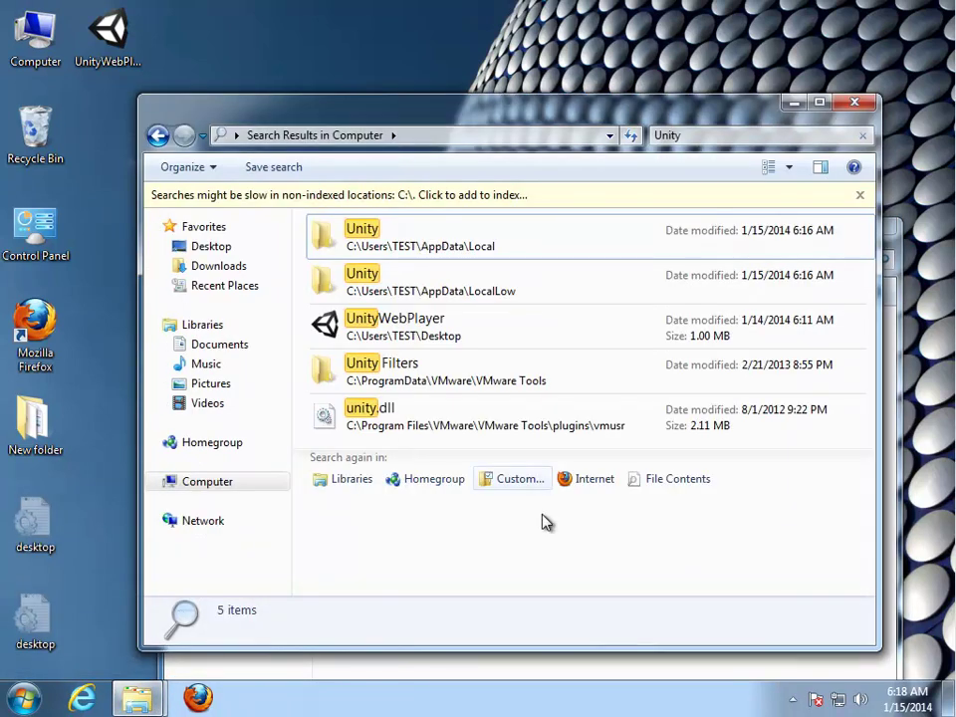
pyautogui.click(391, 384)
pyautogui.click(411, 342)
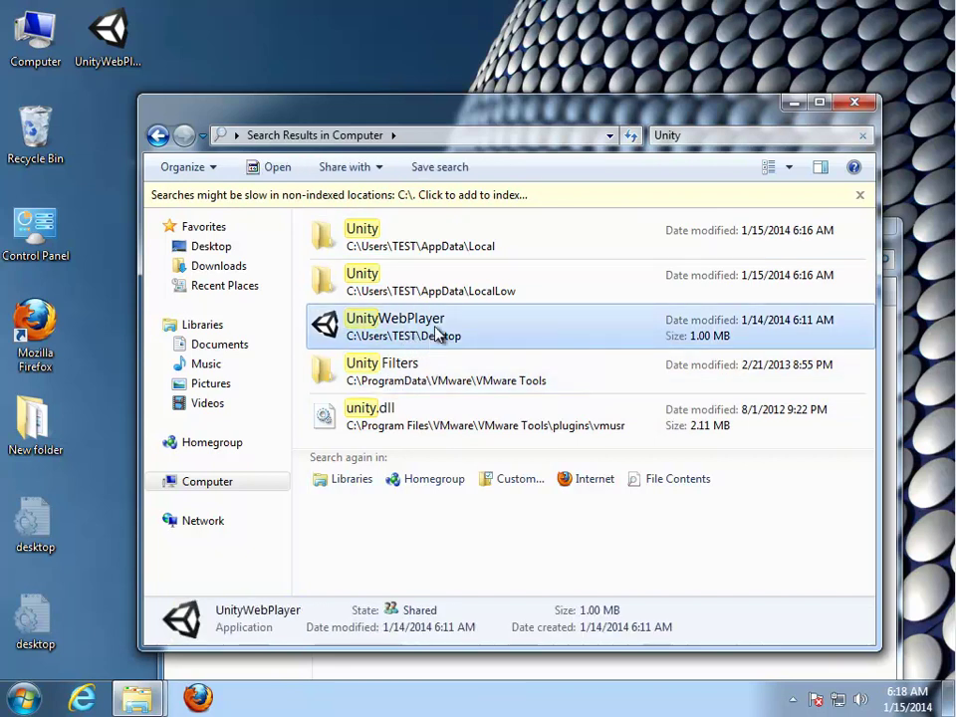
pyautogui.keyDown('ctrl'); pyautogui.click(523, 282); pyautogui.keyUp('ctrl')
pyautogui.keyDown('ctrl'); pyautogui.click(524, 246); pyautogui.keyUp('ctrl')
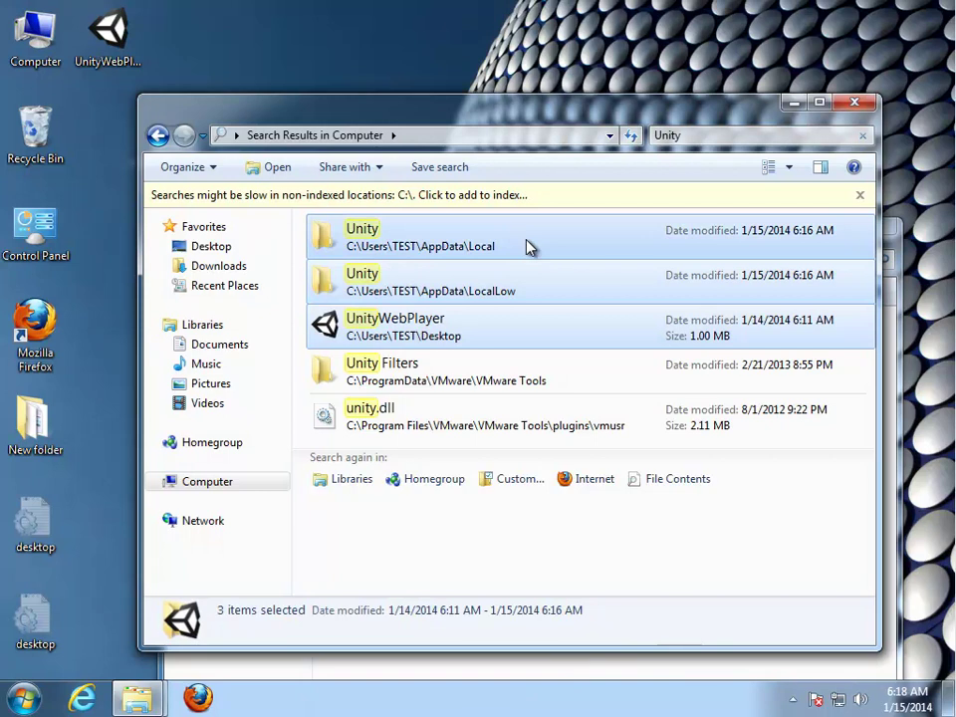
pyautogui.press('Delete')
pyautogui.moveTo(518, 303); pyautogui.dragTo(575, 380)
pyautogui.click(609, 434)
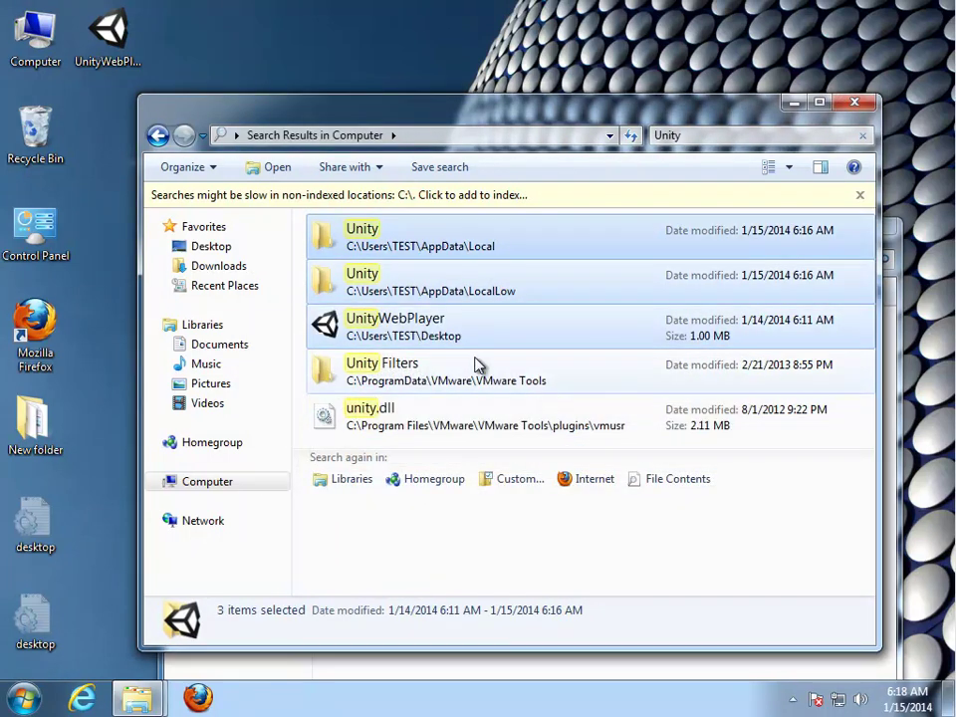
# Step: Close the search results and LocalLow windows and open the Recycle Bin
pyautogui.click(852, 103)
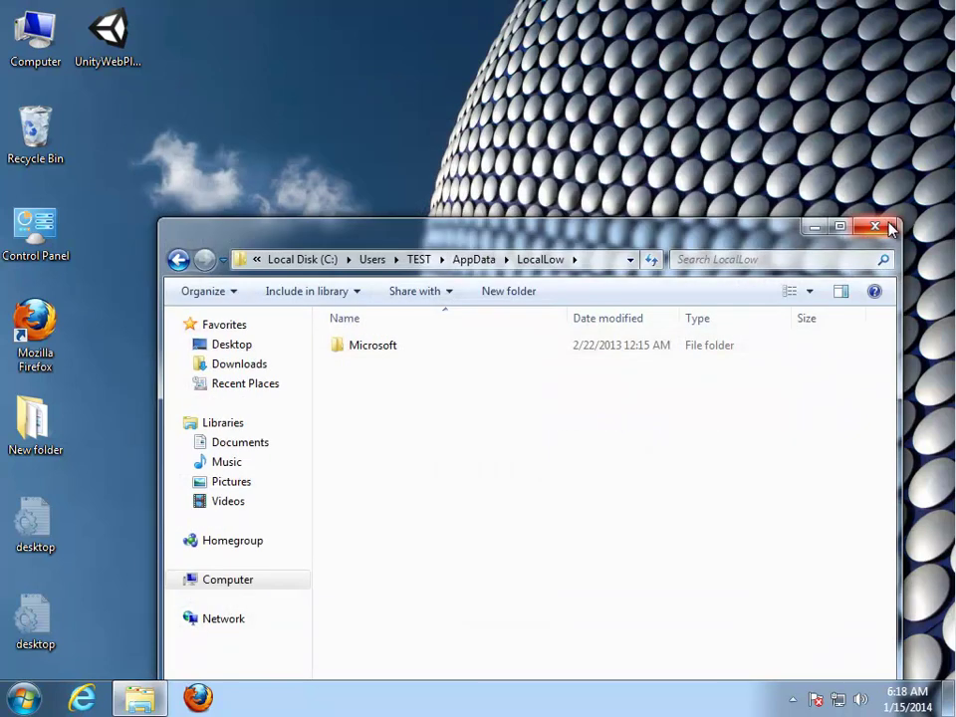
pyautogui.click(871, 225)
pyautogui.doubleClick(40, 123)
# Step: Select all items in the Recycle Bin and show them as large icons
pyautogui.moveTo(694, 362); pyautogui.dragTo(340, 207)
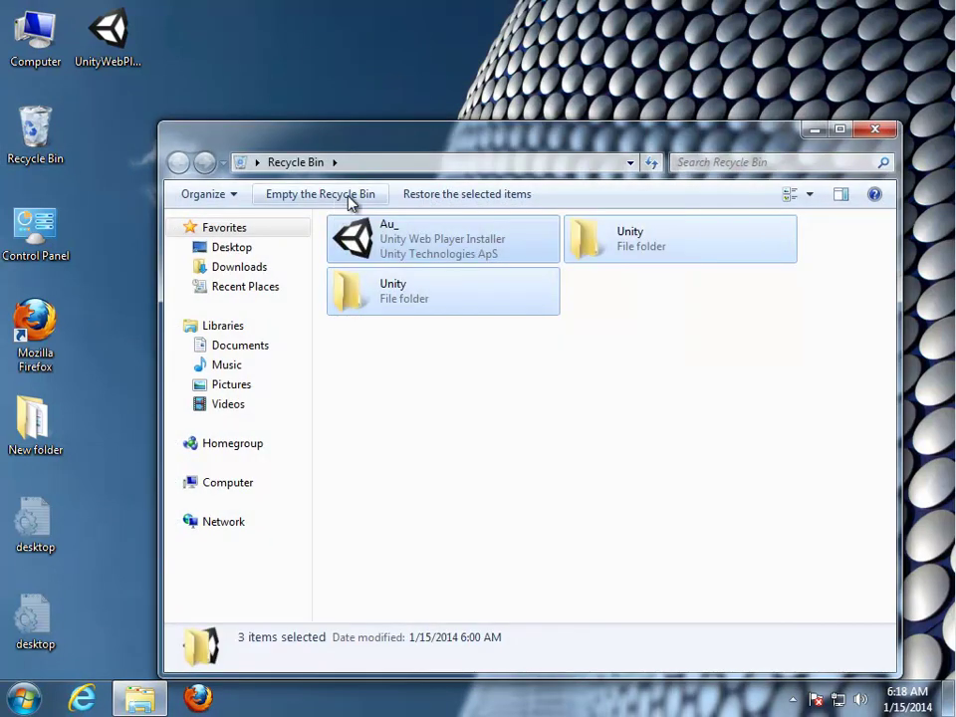
pyautogui.click(812, 195)
pyautogui.click(888, 56)
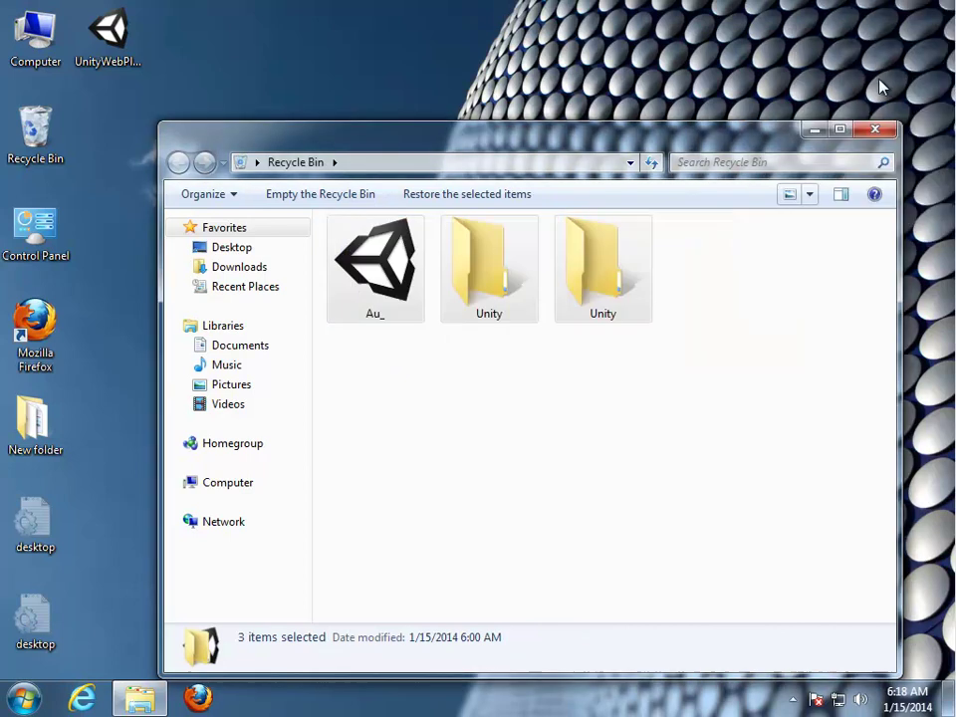
# Step: Empty the Recycle Bin to permanently delete the Au_ application and both Unity folders
pyautogui.moveTo(742, 362); pyautogui.dragTo(330, 228)
pyautogui.click(328, 195)
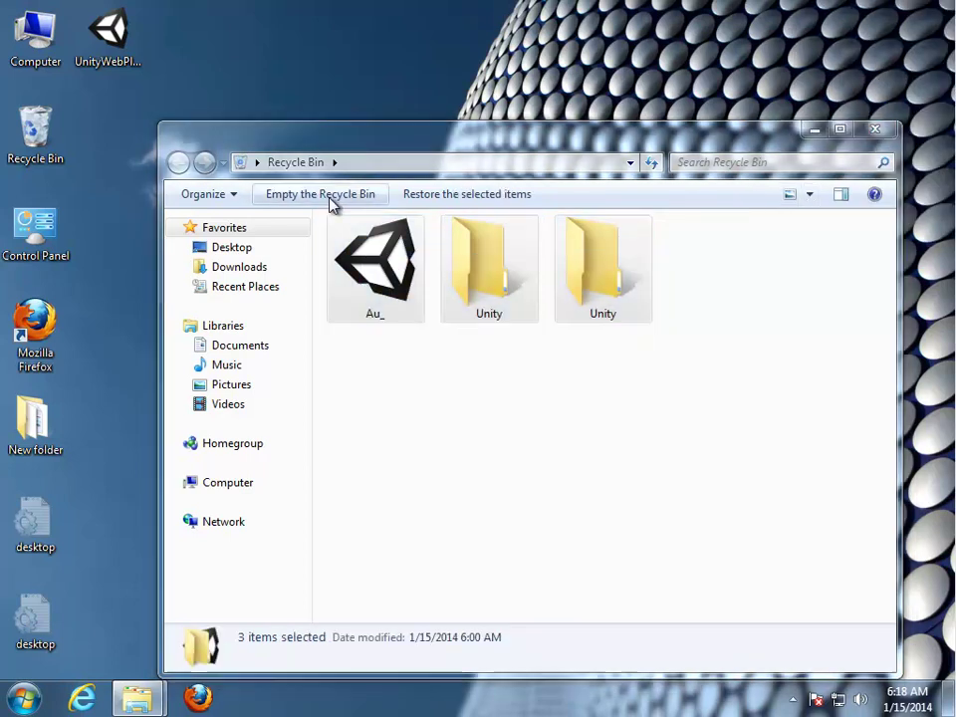
pyautogui.moveTo(568, 310); pyautogui.dragTo(638, 359)
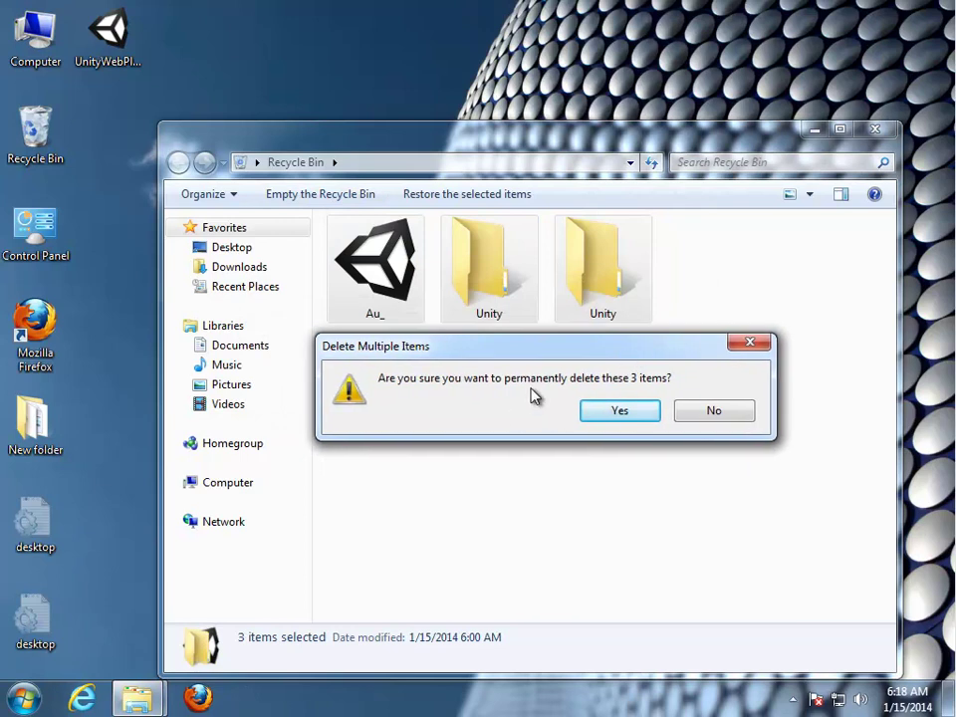